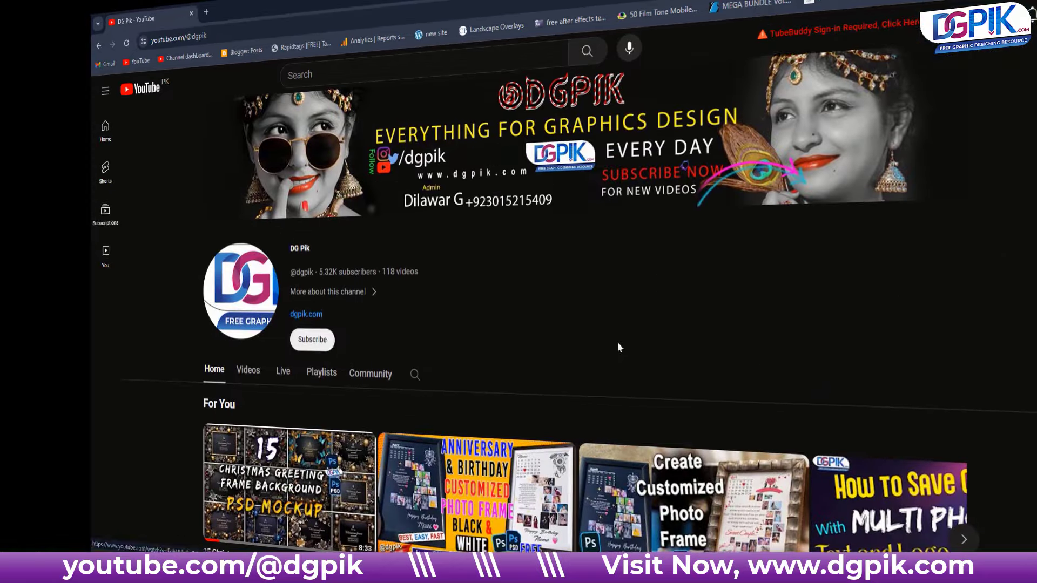
- Subscribe to DG Pik with the bell set to All notifications, then scroll to Popular videos
click(312, 339)
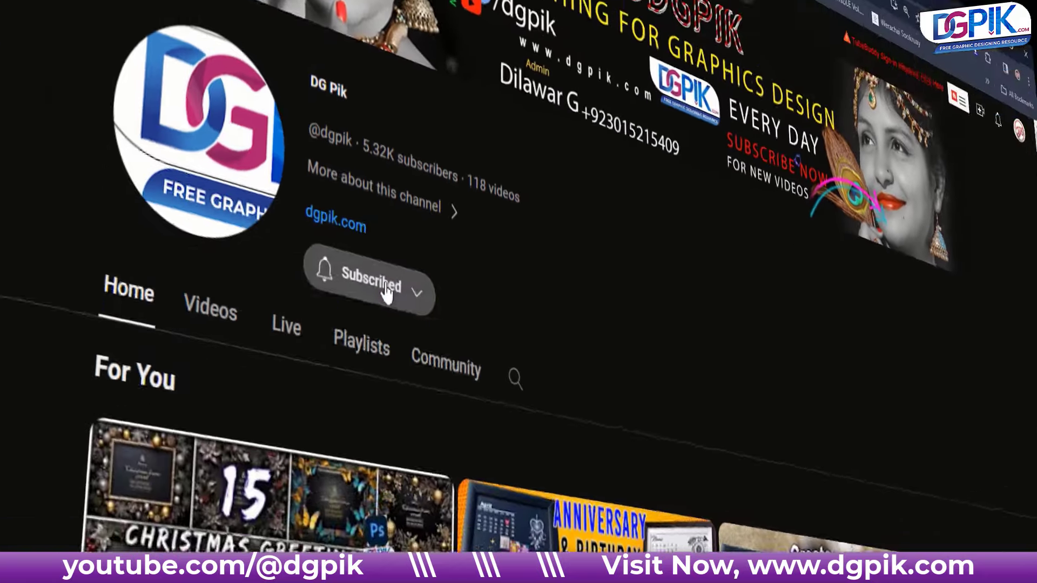
click(389, 290)
click(384, 308)
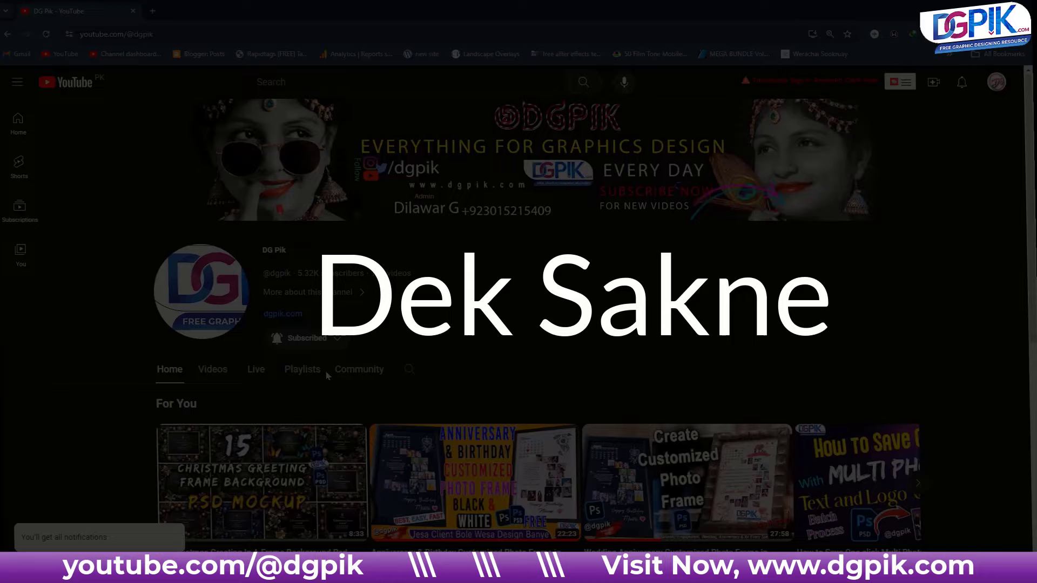
scroll(327, 371, down, 7)
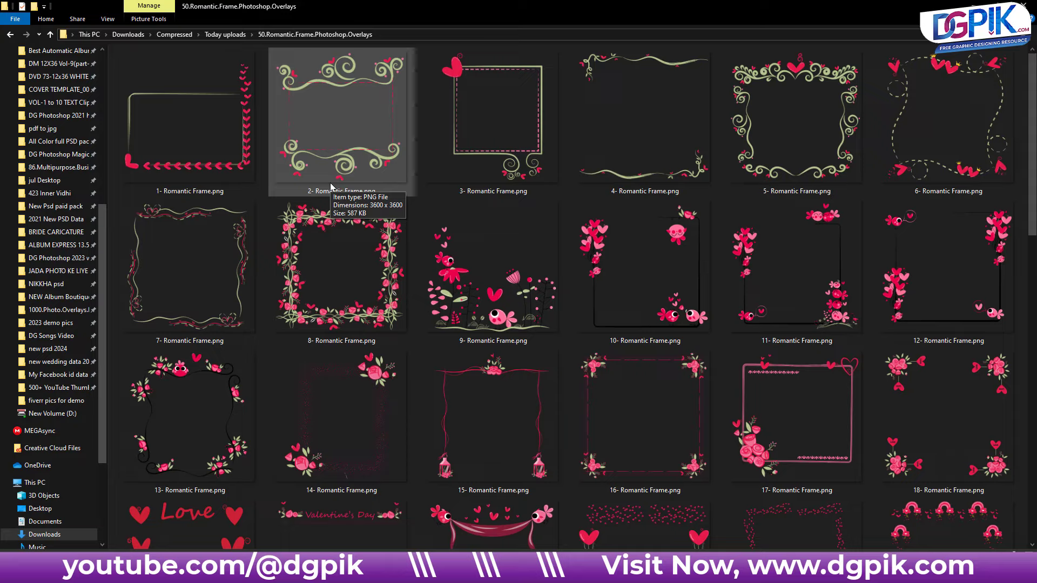
scroll(330, 183, down, 3)
scroll(330, 183, down, 3)
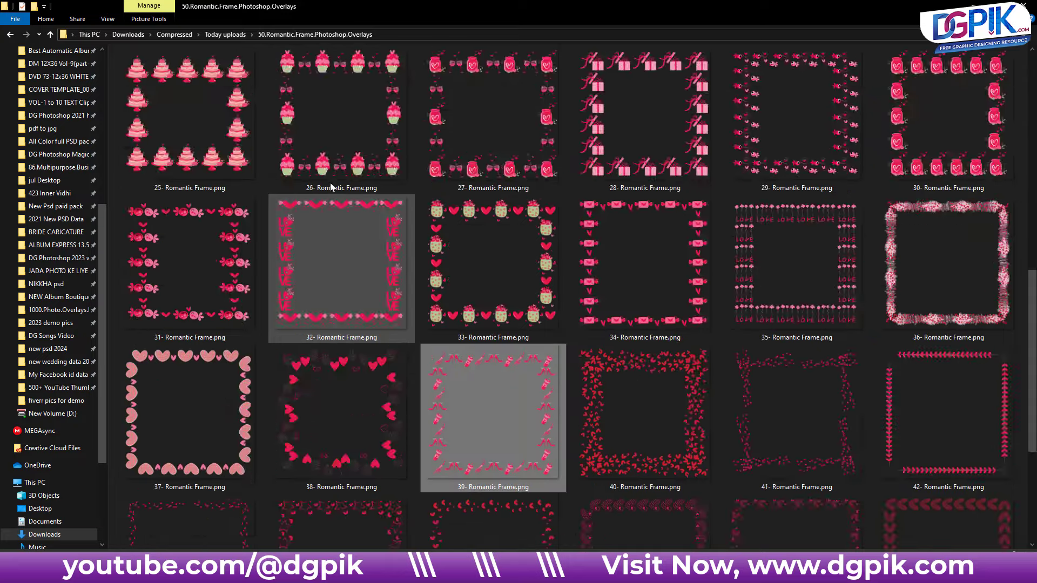
scroll(329, 182, up, 6)
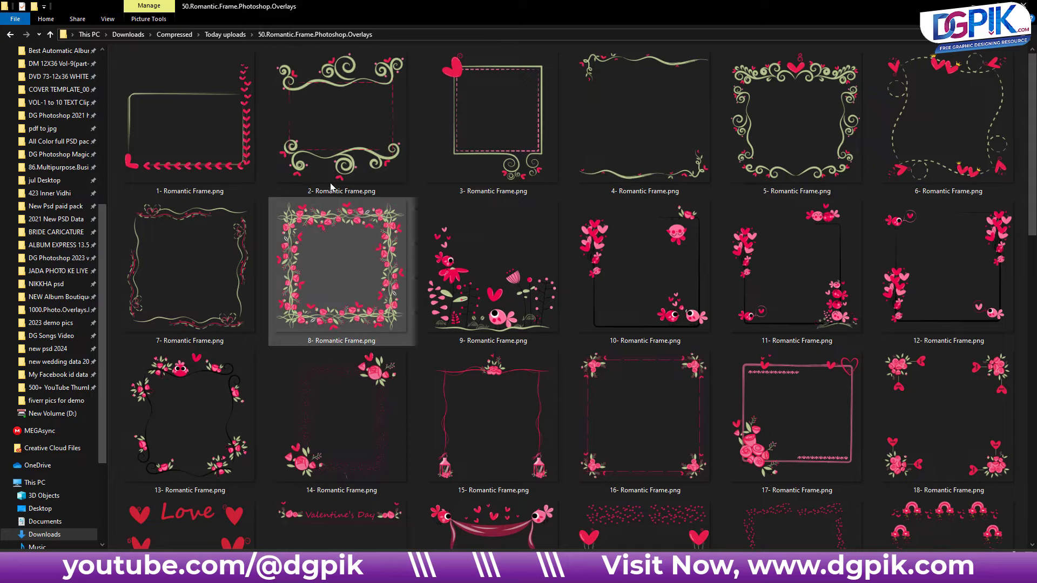
double_click(231, 150)
click(1026, 283)
click(1026, 283)
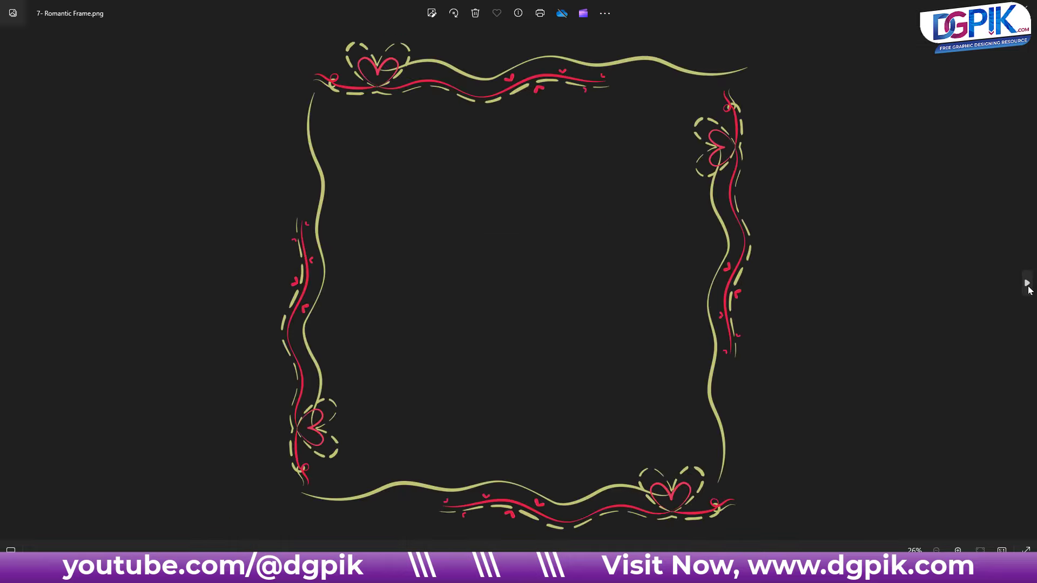
click(1026, 283)
click(1026, 283)
click(1026, 283)
click(1026, 283)
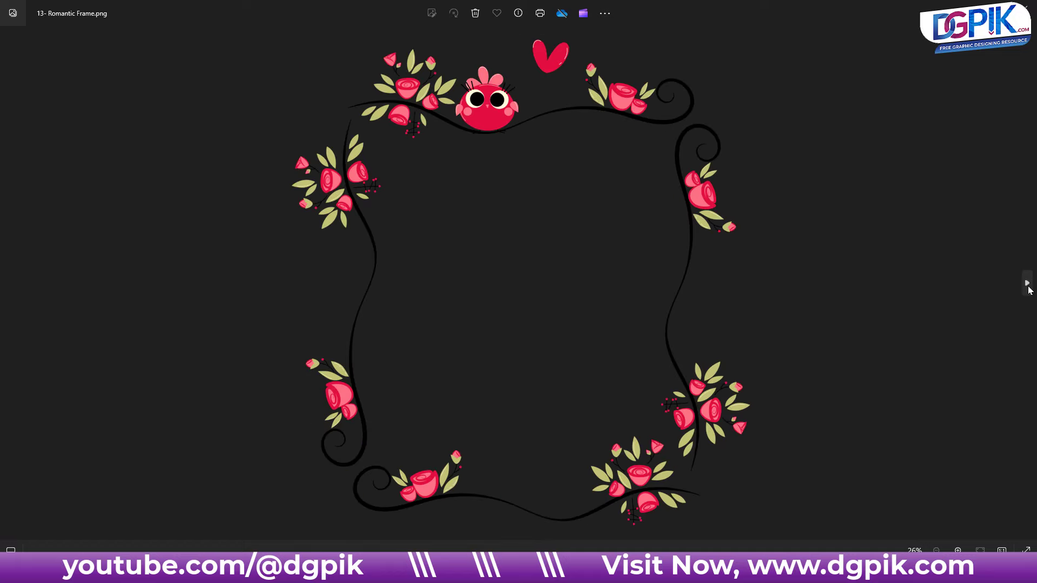
click(1028, 290)
click(1028, 290)
click(1028, 289)
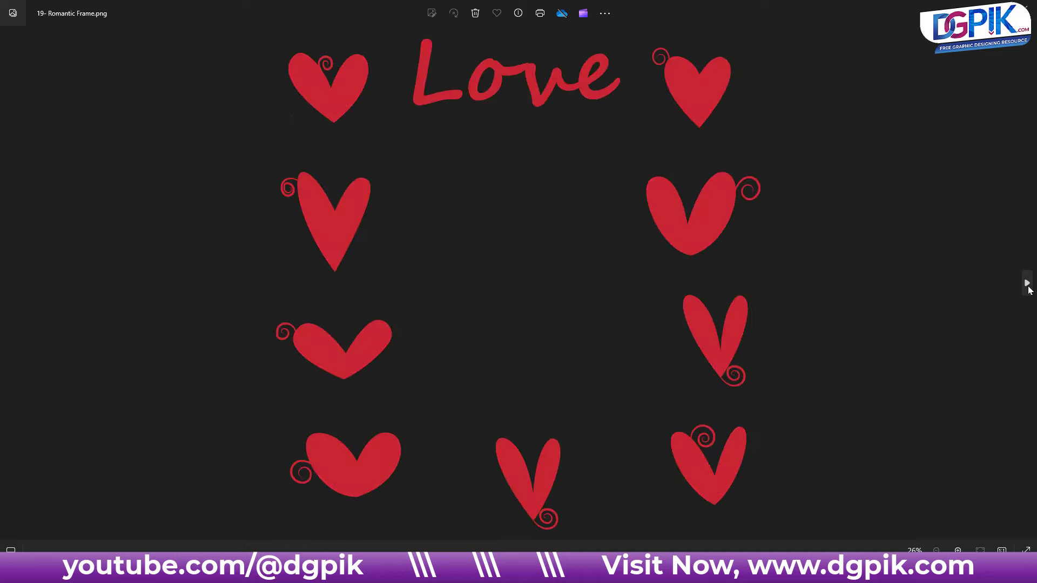
click(1028, 289)
click(1028, 290)
click(1029, 289)
click(1029, 290)
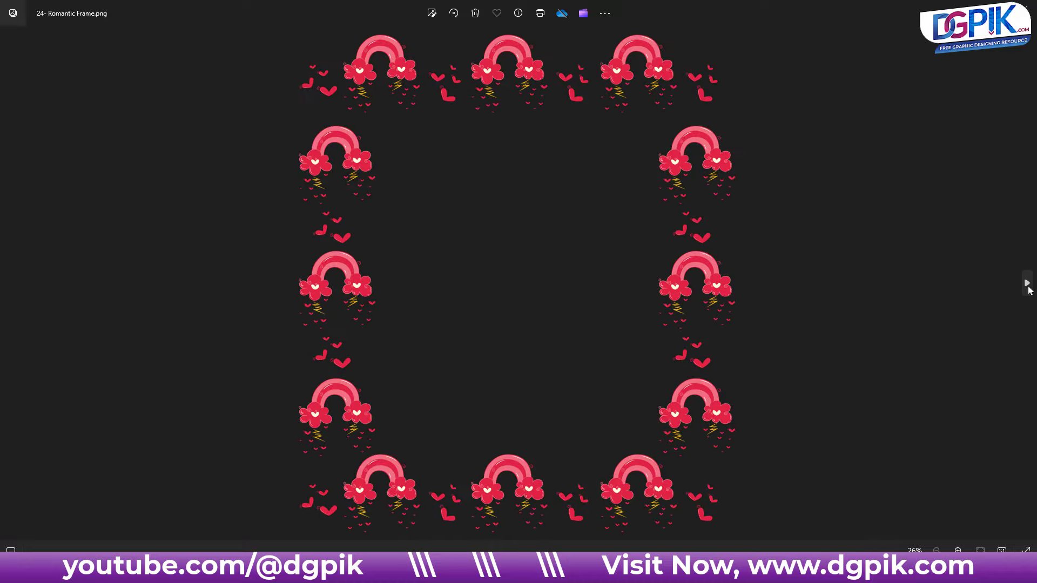
click(1028, 290)
click(1028, 290)
click(1028, 289)
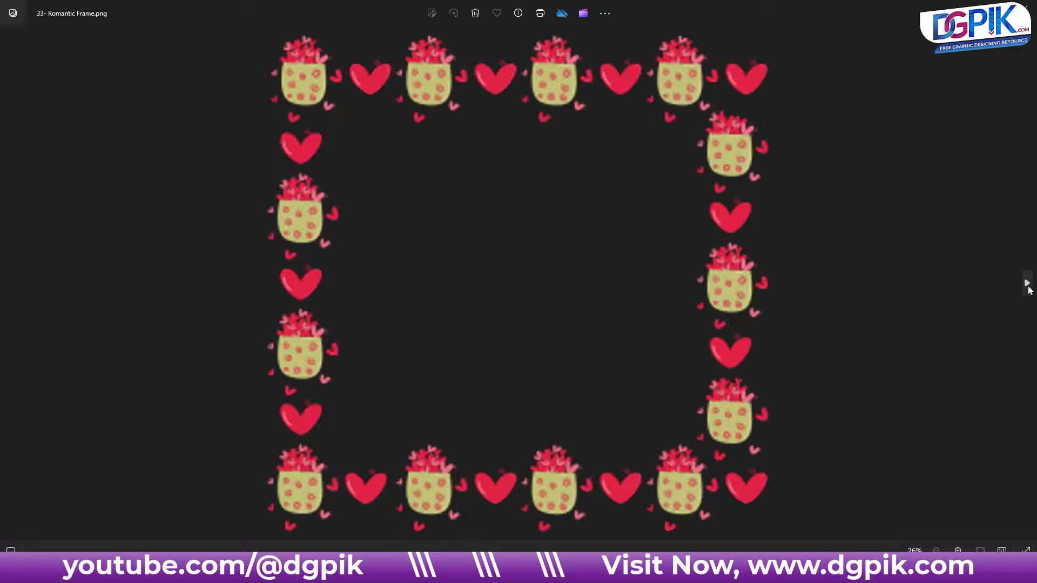
click(1028, 290)
click(1028, 290)
click(1028, 289)
click(1028, 289)
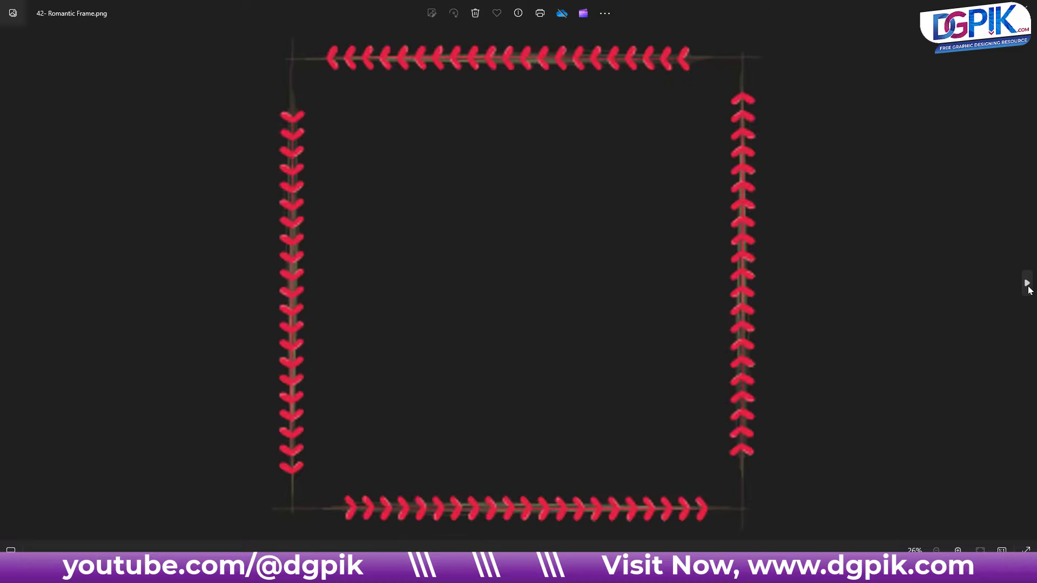
click(1028, 290)
click(1028, 290)
click(1028, 290)
click(1028, 290)
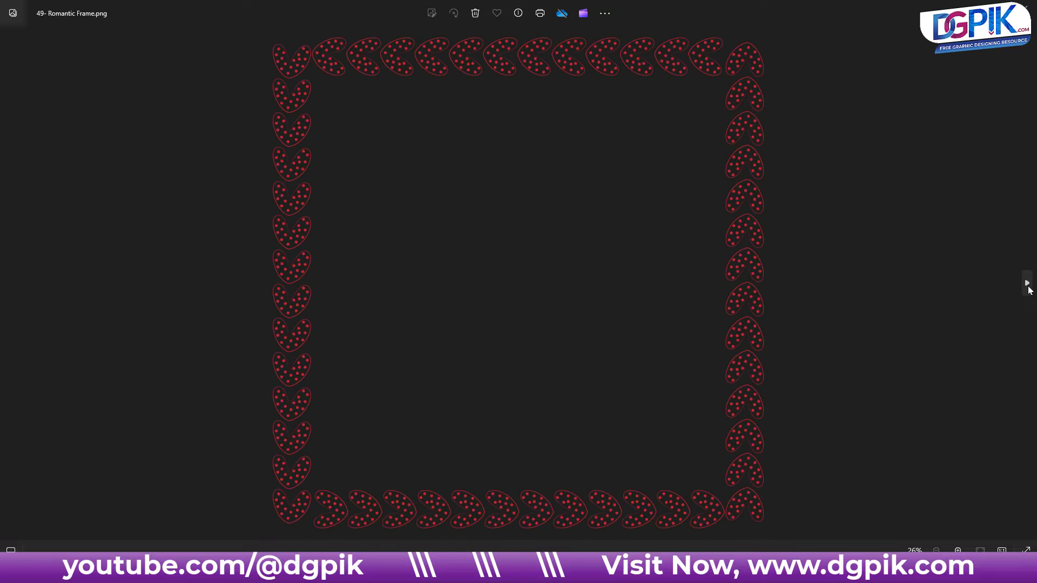
click(1028, 290)
double_click(1028, 289)
click(1024, 9)
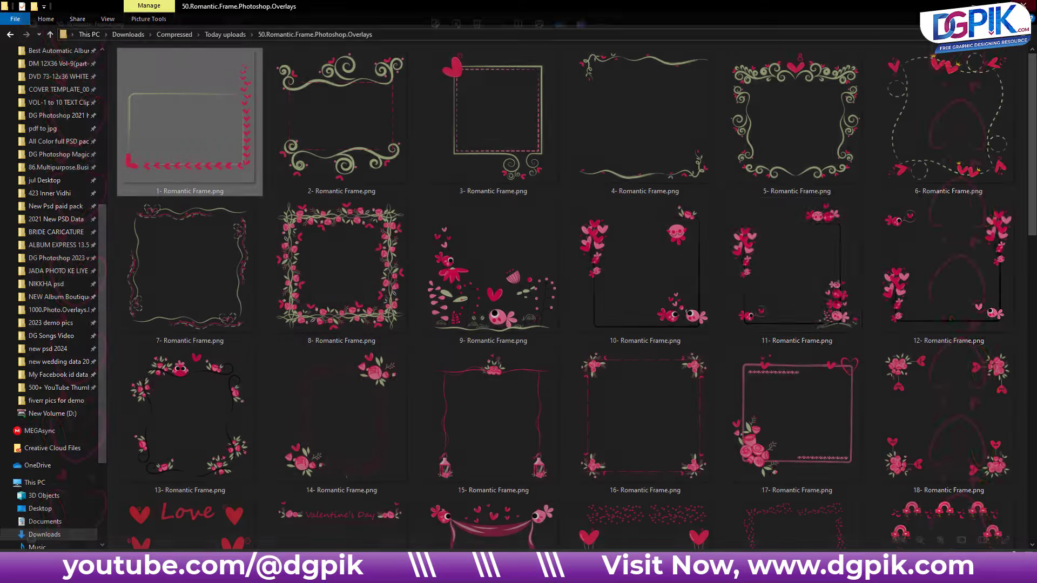
scroll(572, 300, up, 5)
key(ctrl+a)
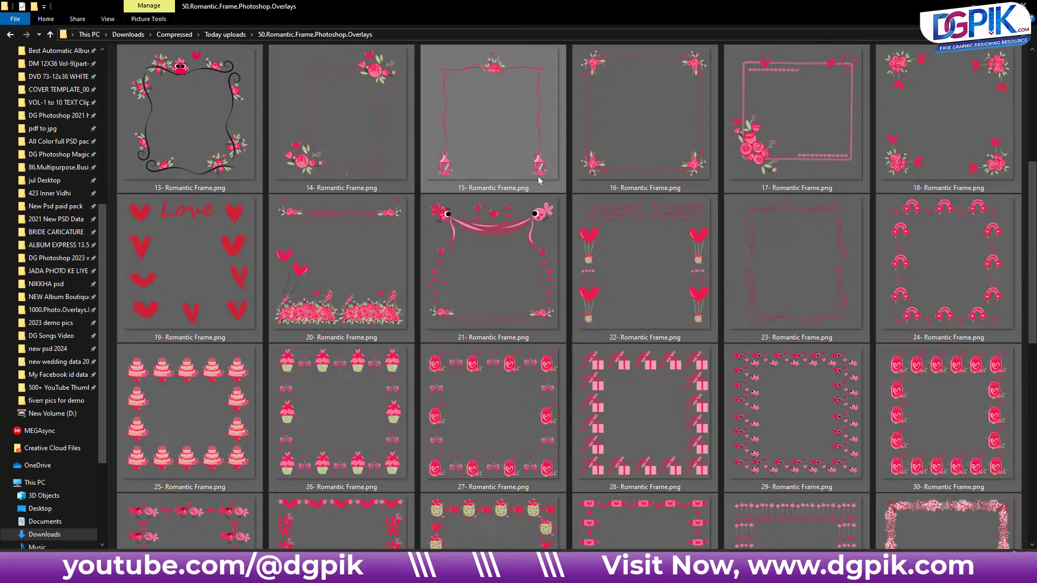
right_click(537, 170)
click(556, 410)
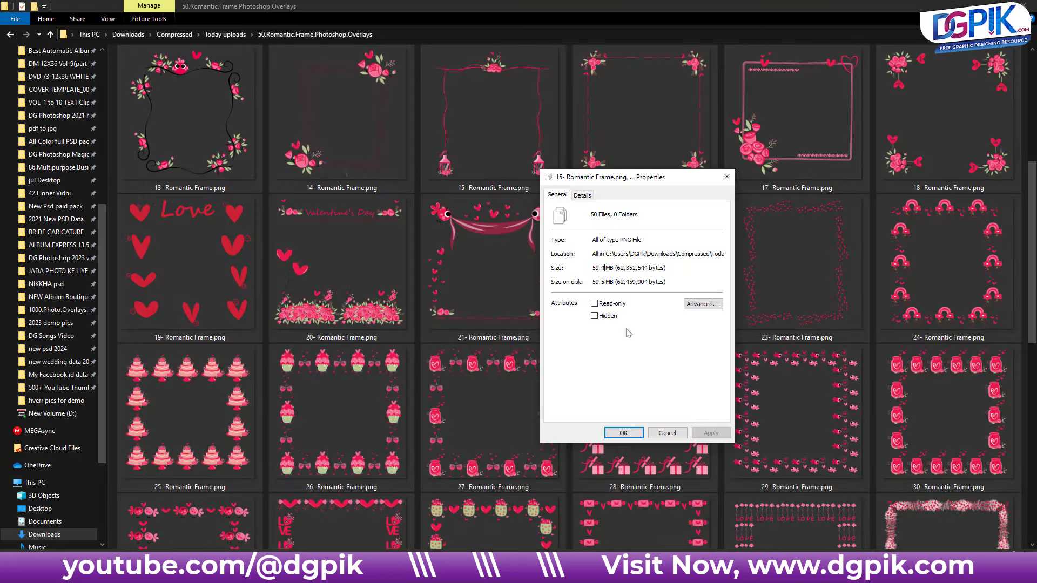
click(667, 433)
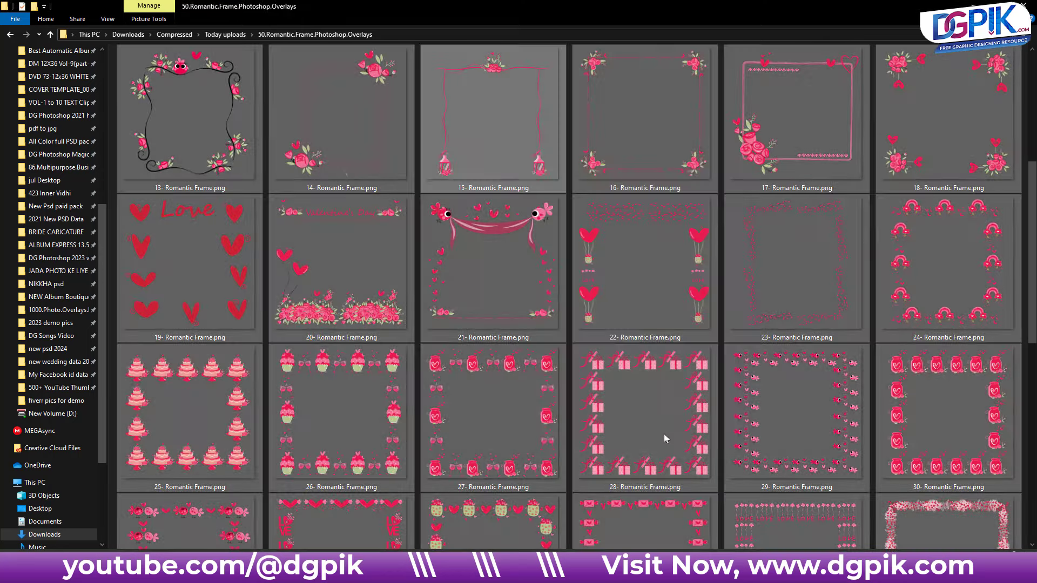
click(570, 206)
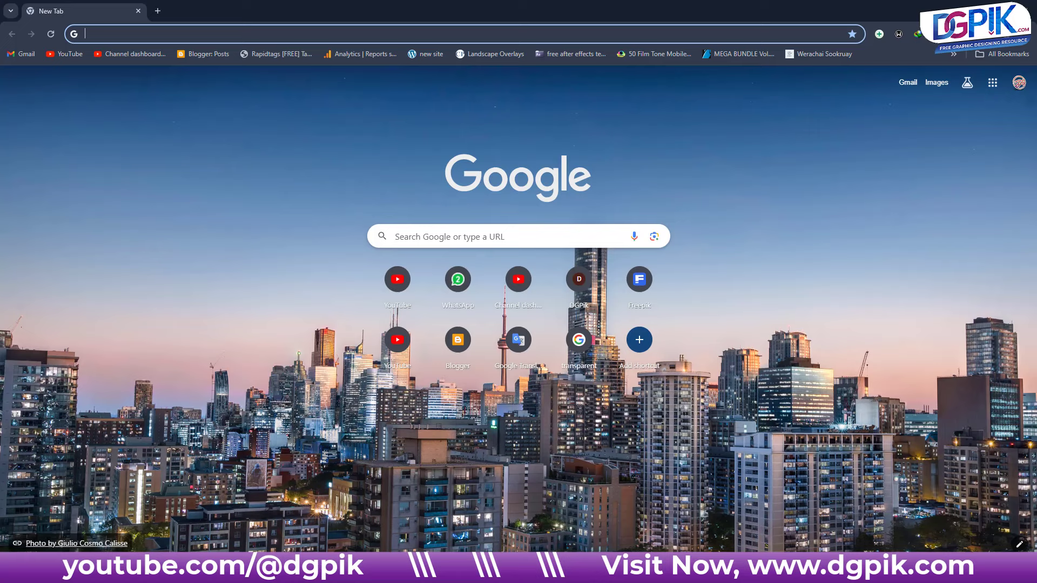
- Go to dgpik.com and browse down the 50 Petals Pink-Dust Photoshop Overlays post
text(dgpik.com)
key(Return)
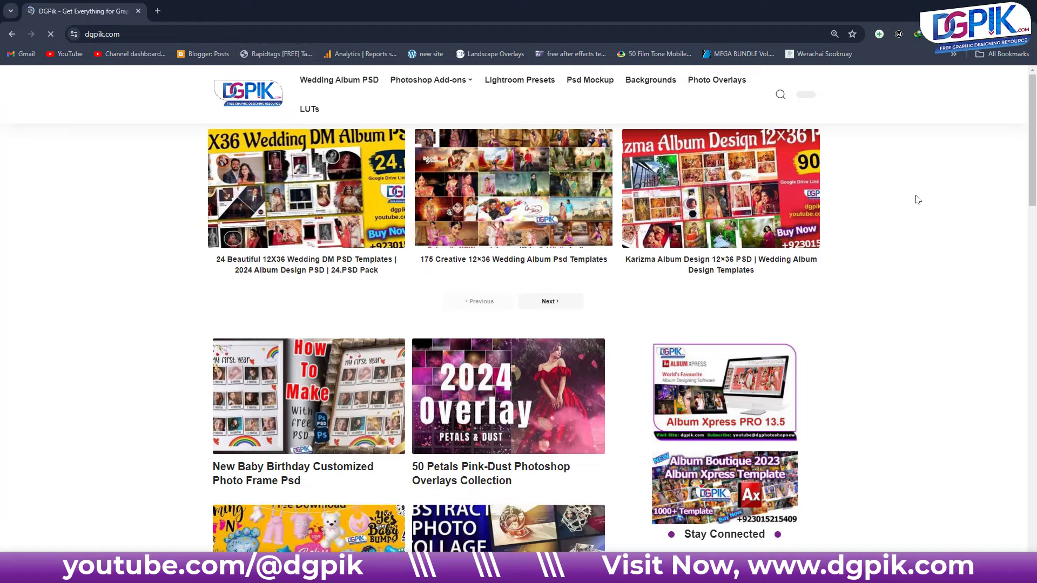
scroll(818, 334, down, 5)
scroll(818, 335, up, 5)
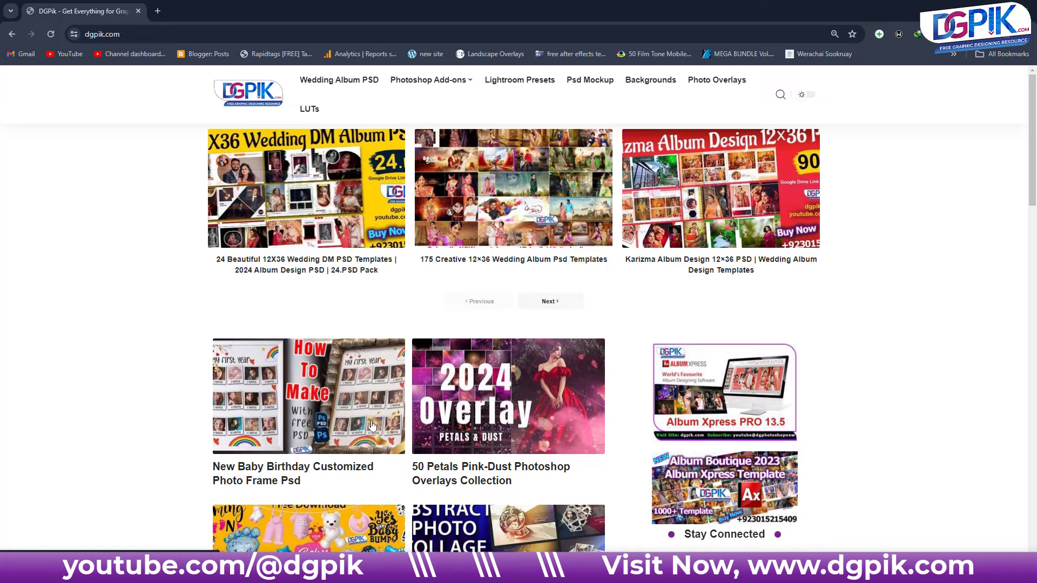
scroll(531, 243, down, 3)
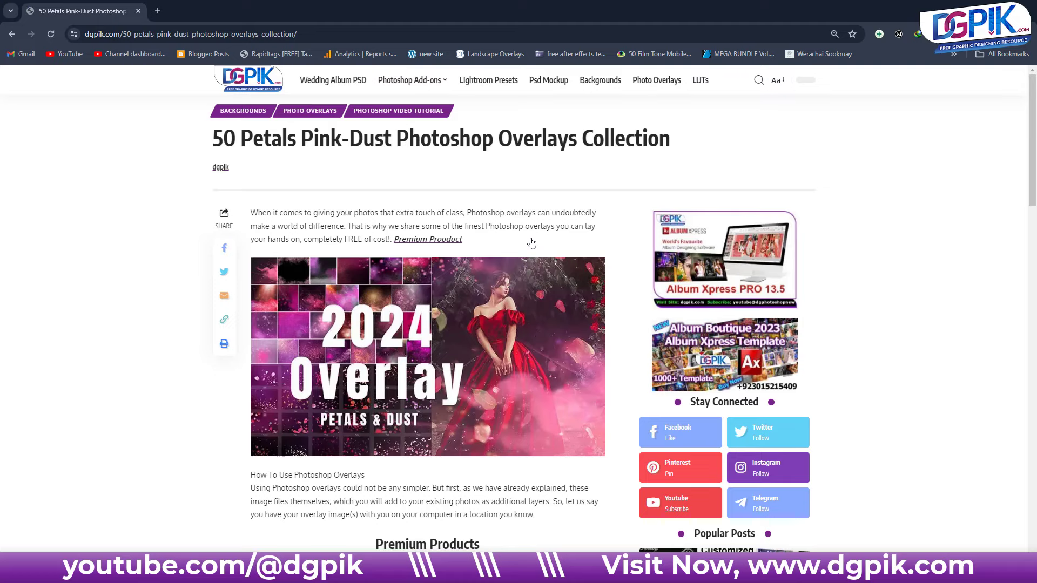
scroll(483, 170, down, 1)
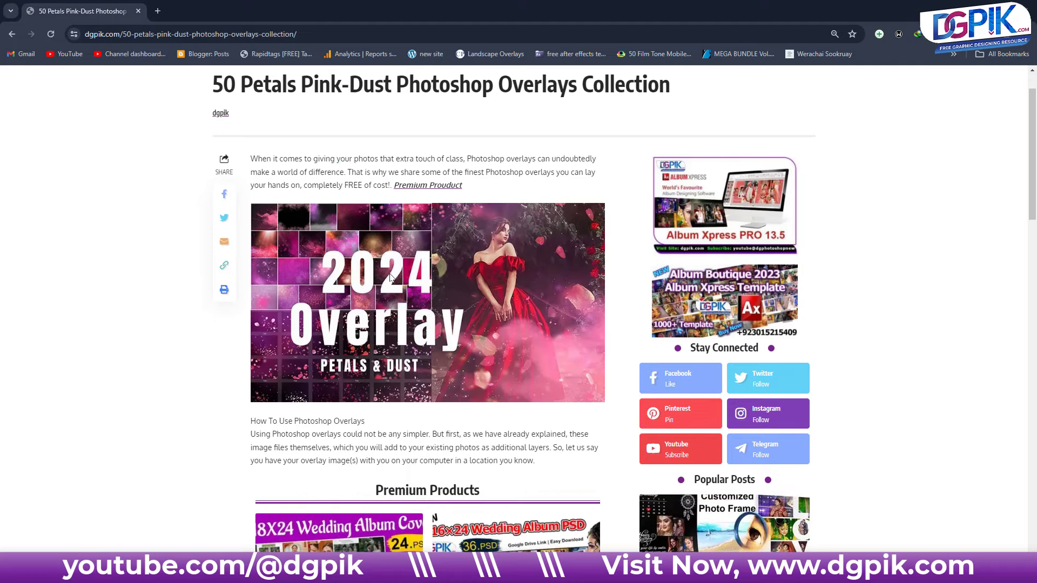
scroll(392, 277, down, 3)
scroll(424, 349, down, 4)
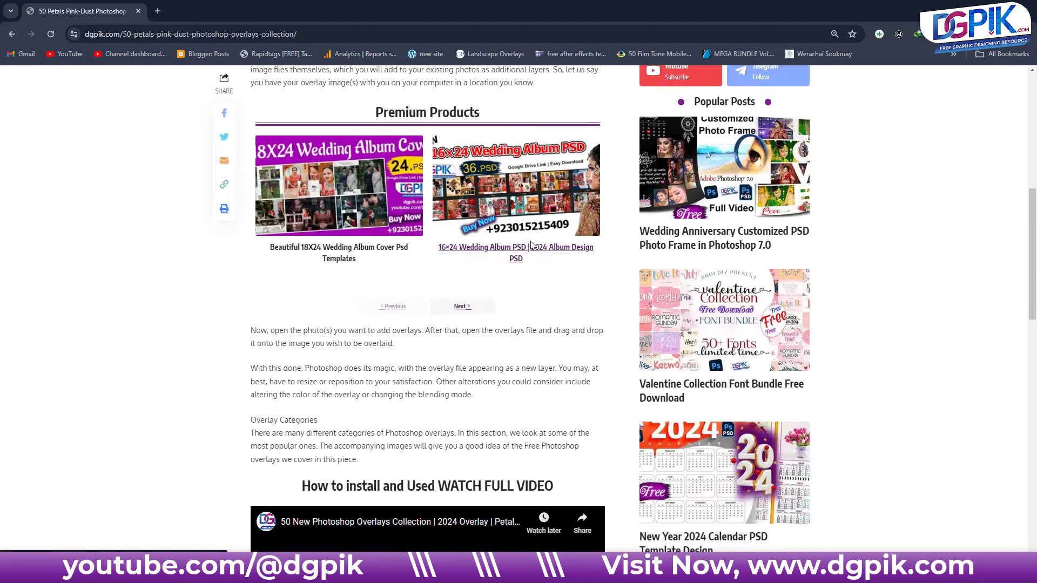
- Reach the post's download section and choose DOWNLOAD NOW for the 50 Petals overlay pack
click(462, 306)
scroll(412, 224, down, 7)
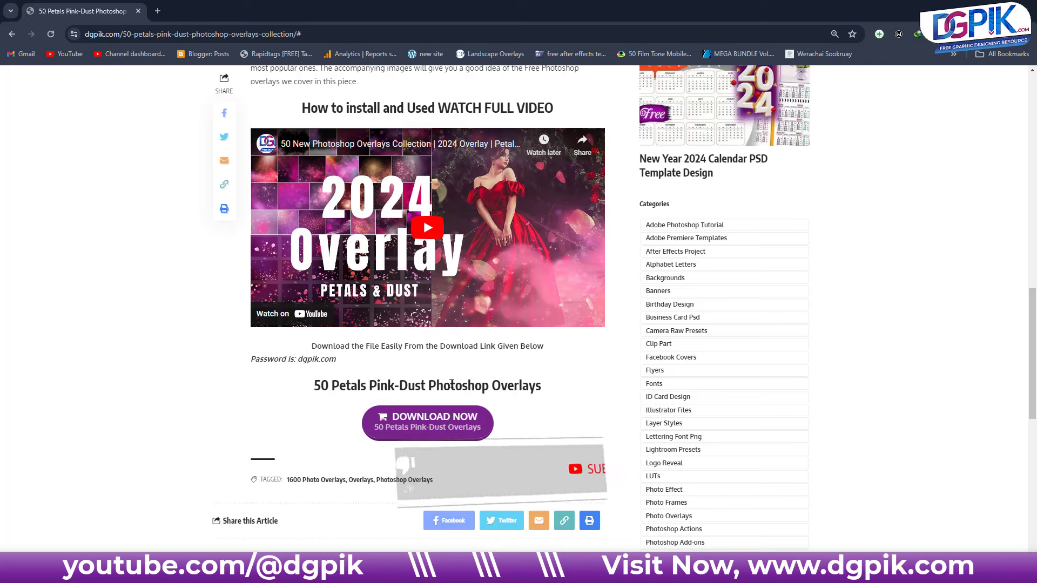
drag(313, 386, 532, 393)
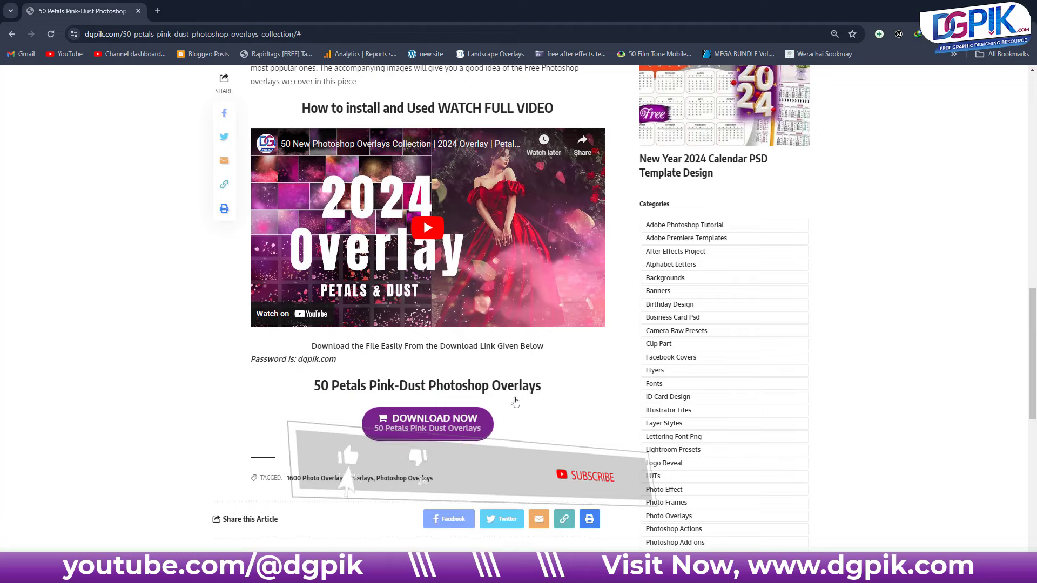
click(422, 420)
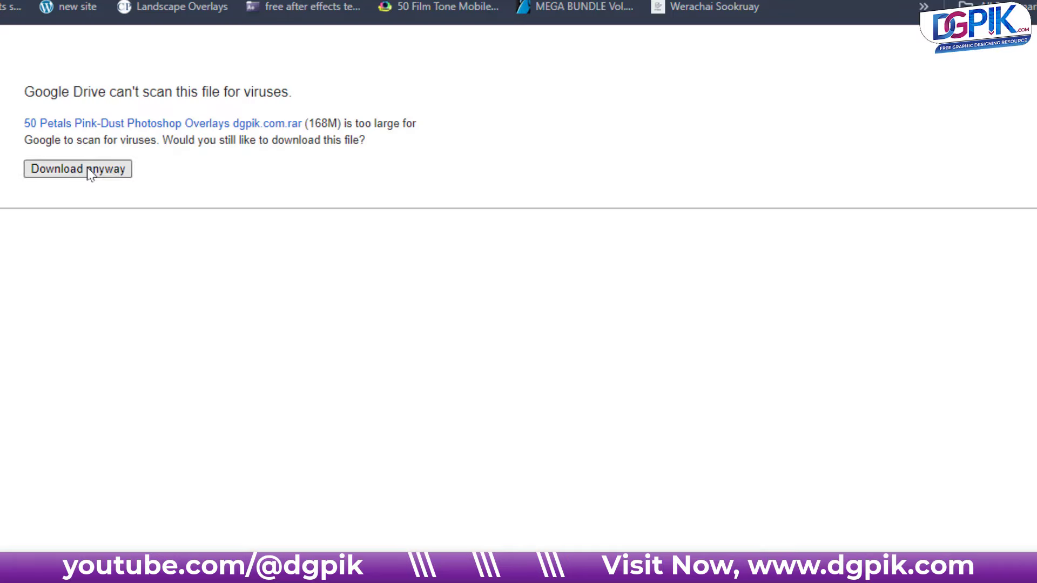
- Start the 168 MB rar download in IDM, pause it, and close the Google Drive tabs
click(88, 170)
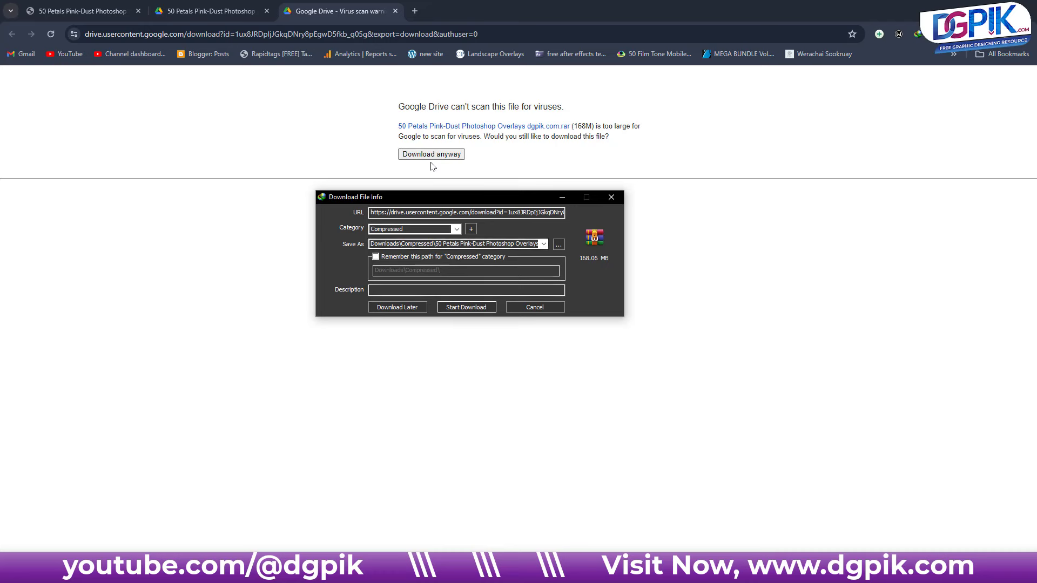
click(466, 307)
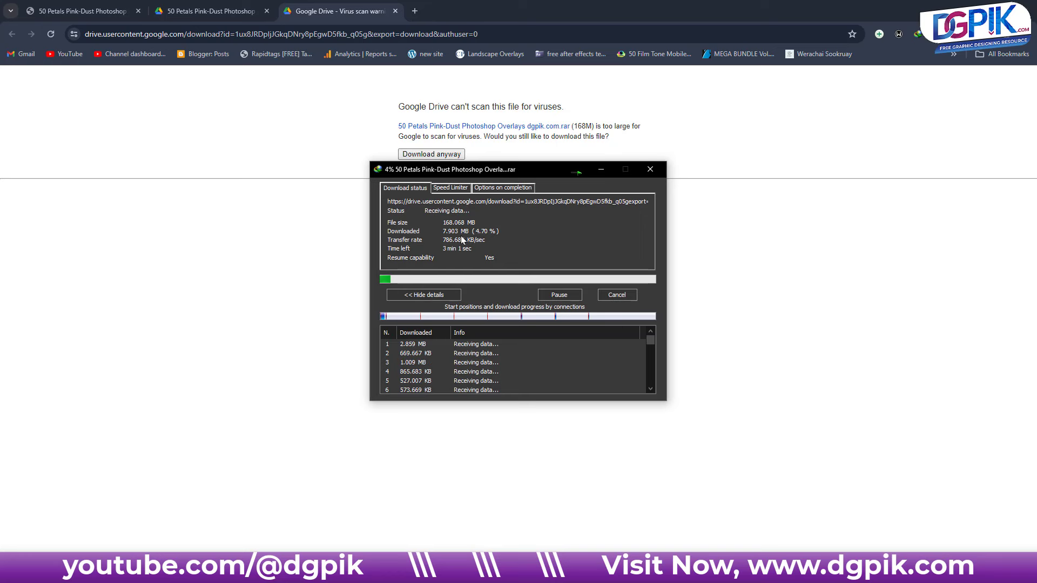
click(560, 295)
click(615, 295)
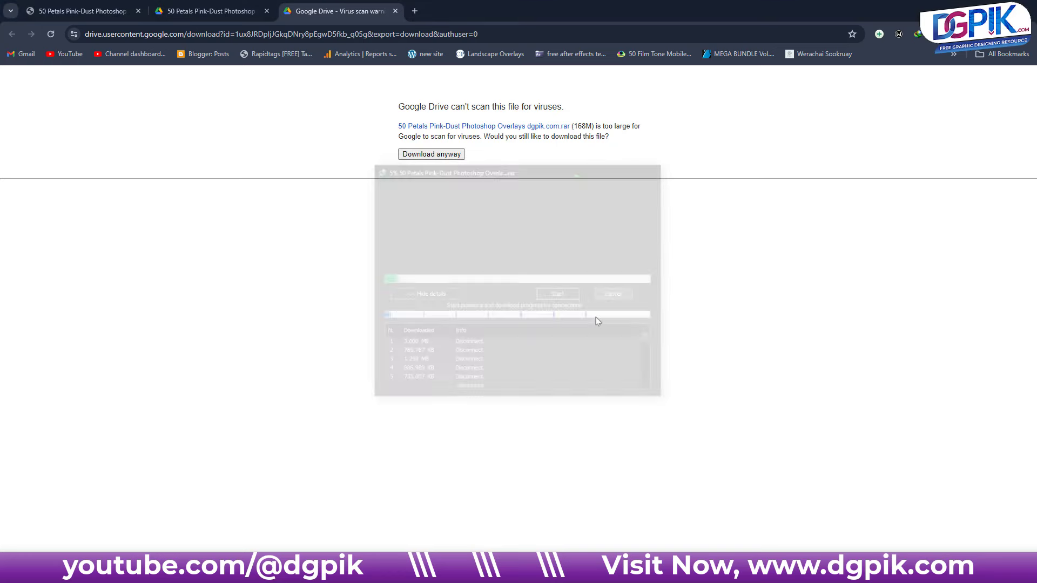
key(ctrl+w)
key(ctrl+w)
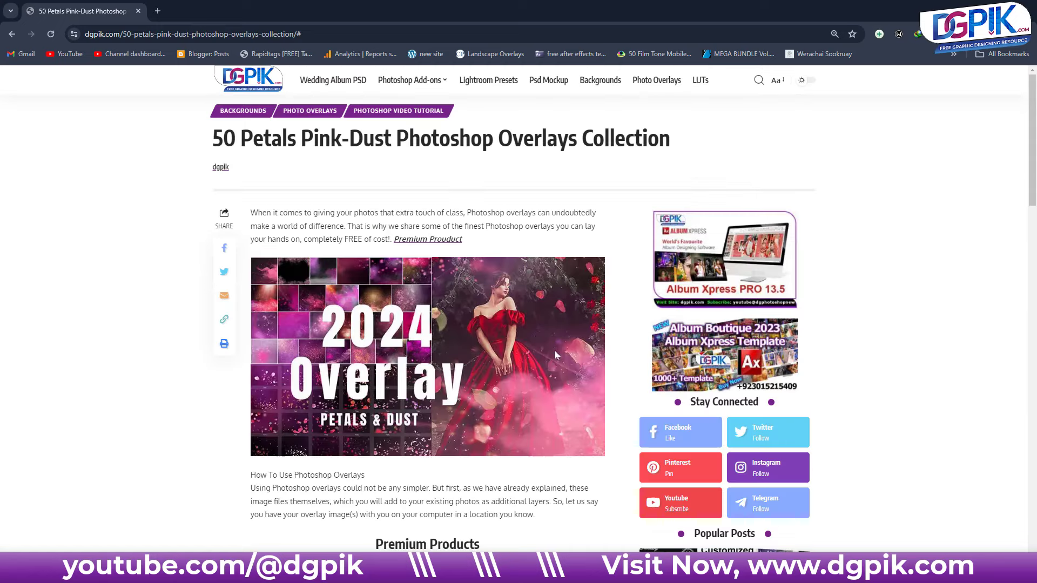
- Drag 22- Romantic Frame.png onto the beach wedding photo, nudge it right, and commit
click(974, 4)
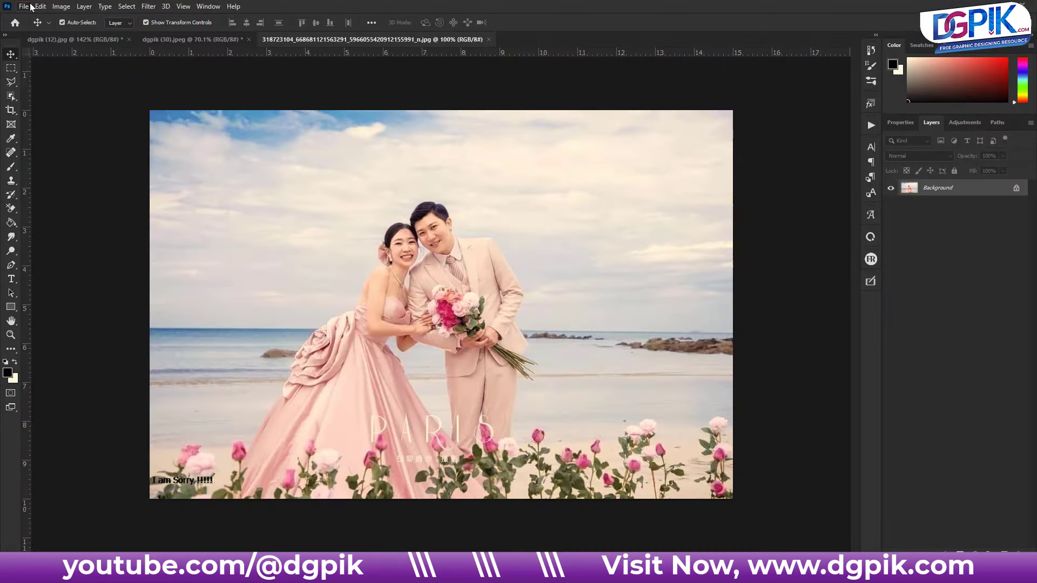
key(alt+Tab)
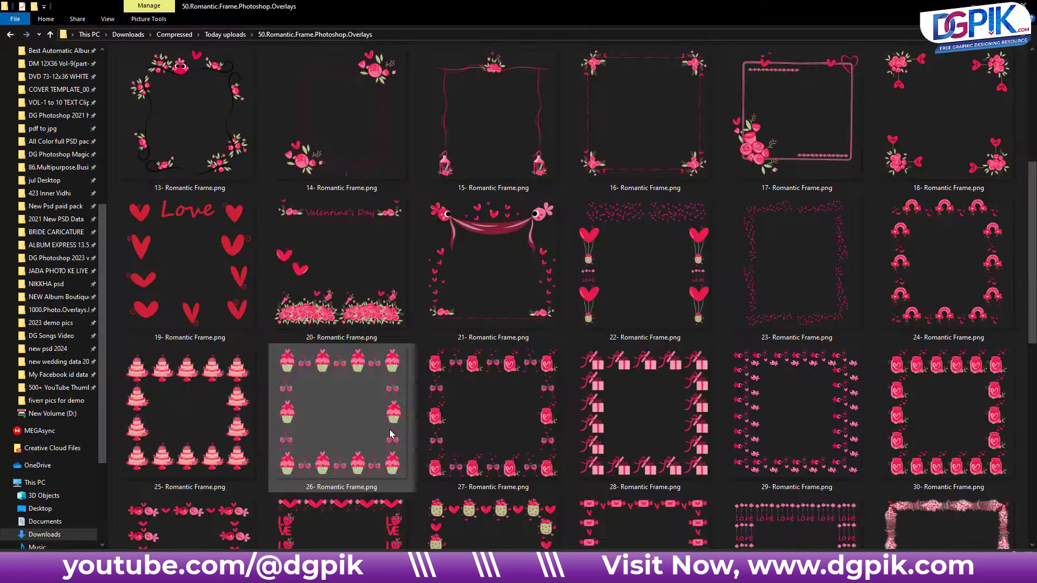
mouse_move(497, 406)
mouse_down()
mouse_move(285, 540)
mouse_move(501, 188)
mouse_move(512, 158)
mouse_move(502, 161)
mouse_up()
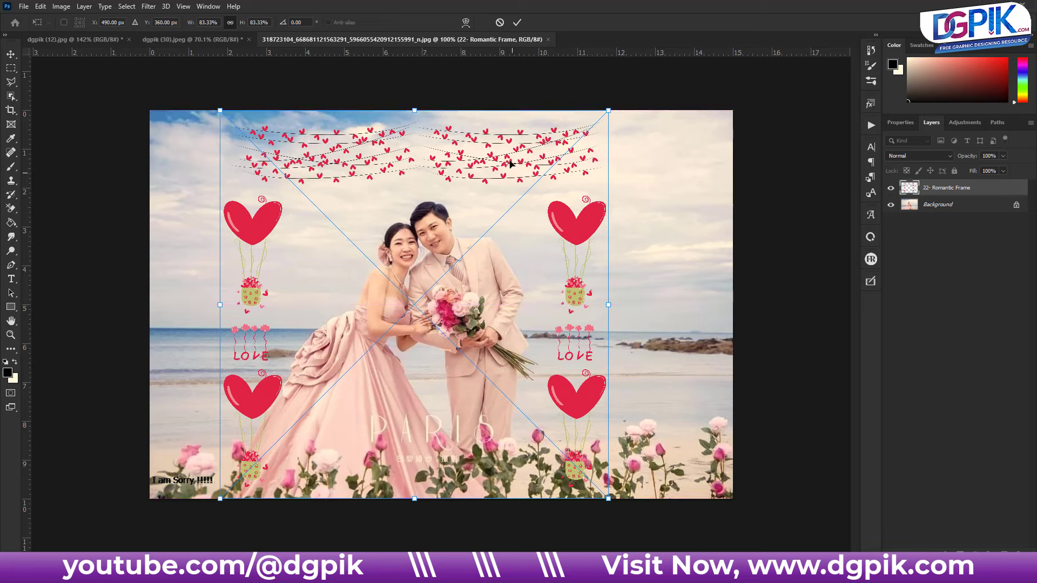
drag(520, 165, 523, 164)
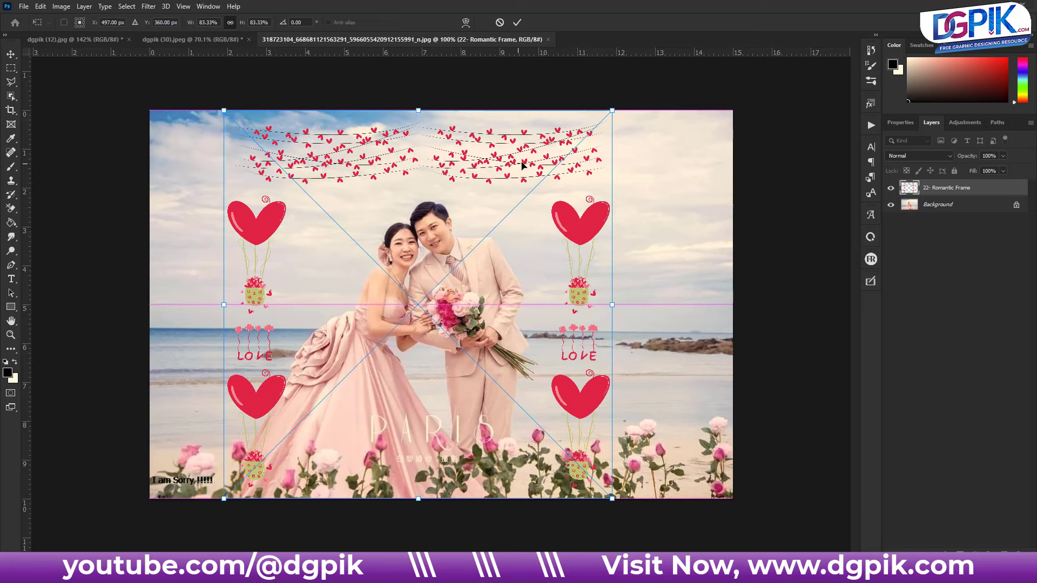
click(517, 23)
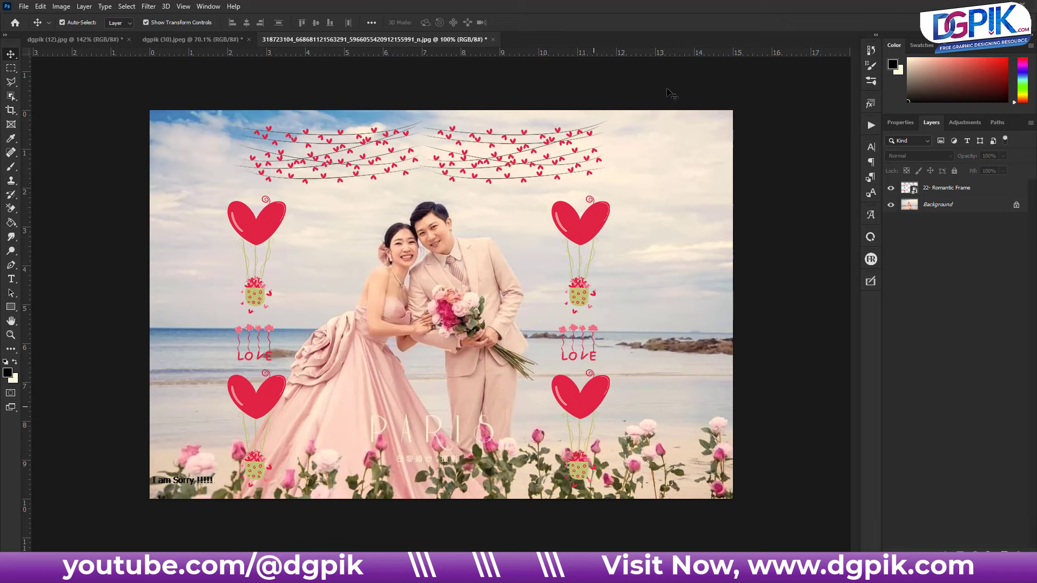
- Replace the hearts frame with 20- Romantic Frame.png, shifted left and committed
click(579, 235)
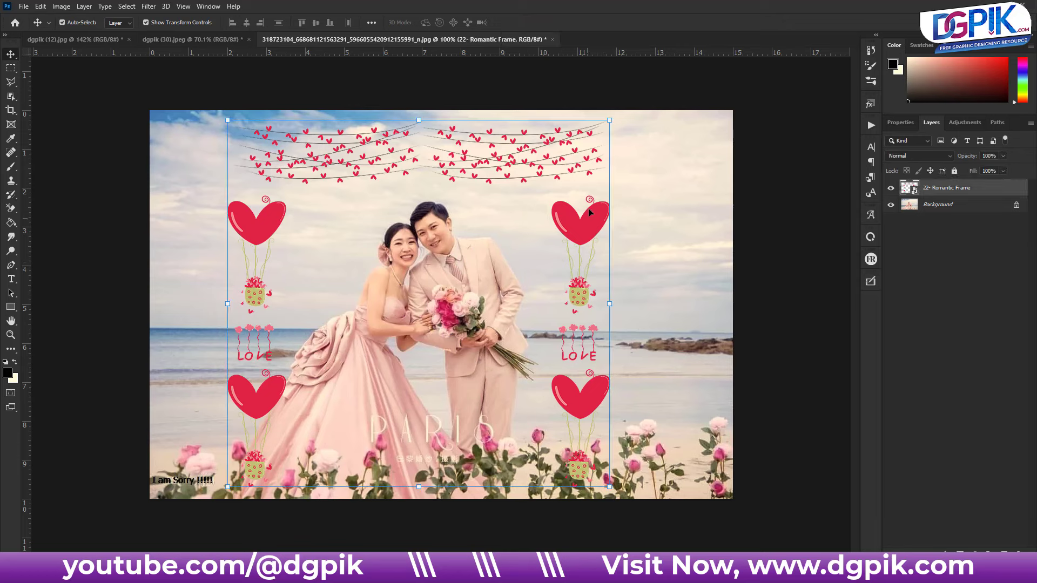
key(Delete)
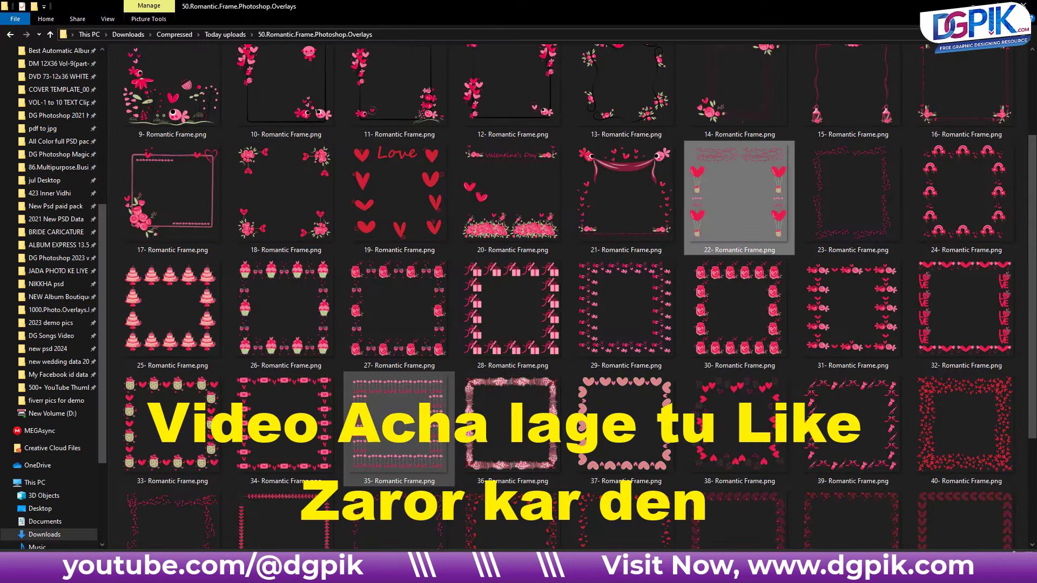
scroll(378, 393, up, 2)
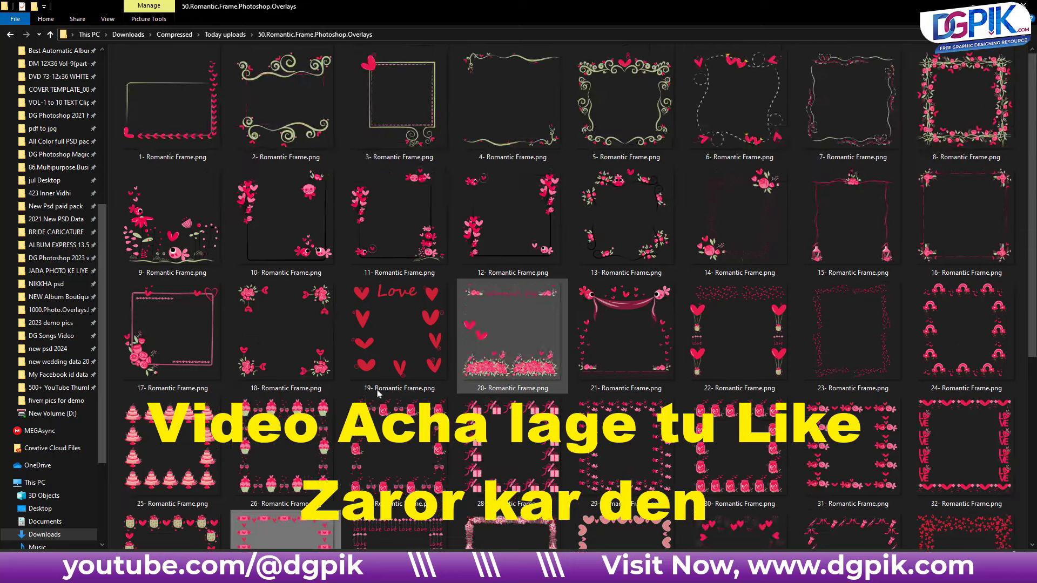
drag(515, 369, 412, 243)
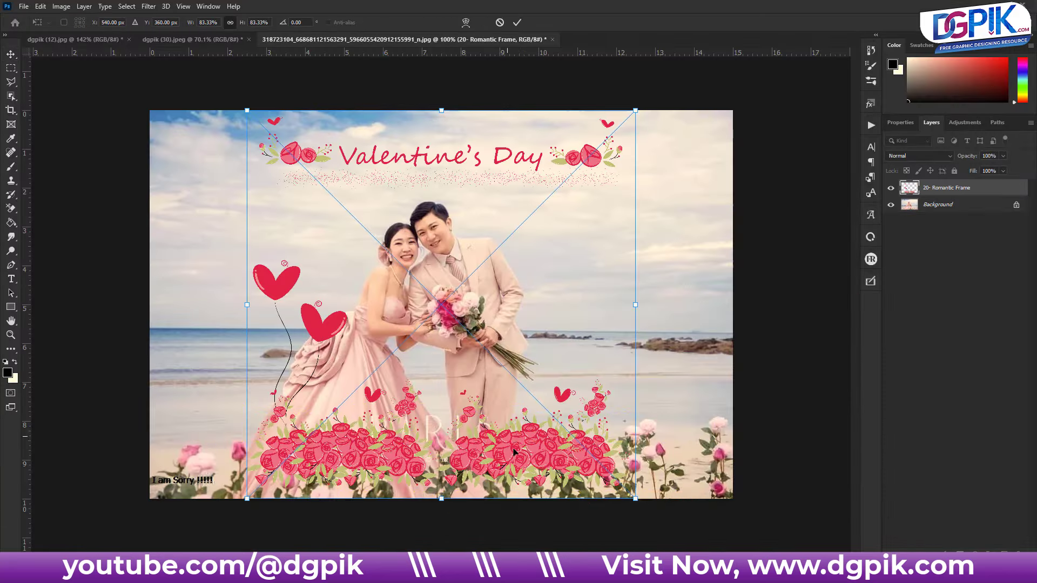
drag(514, 452, 501, 452)
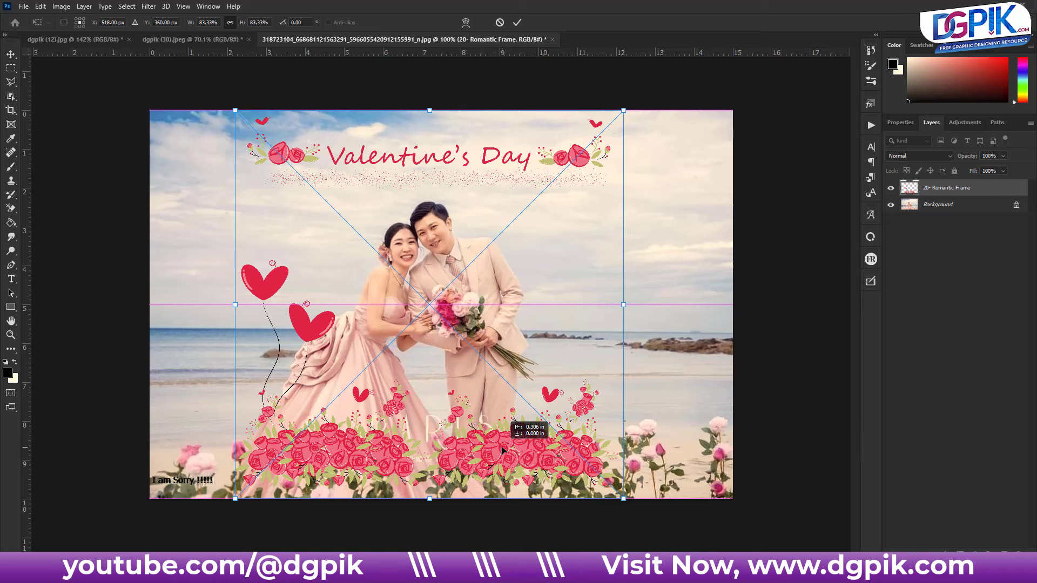
click(517, 24)
- Nudge the Valentine's Day frame further left, then delete its layer and return to Explorer
drag(574, 161, 569, 161)
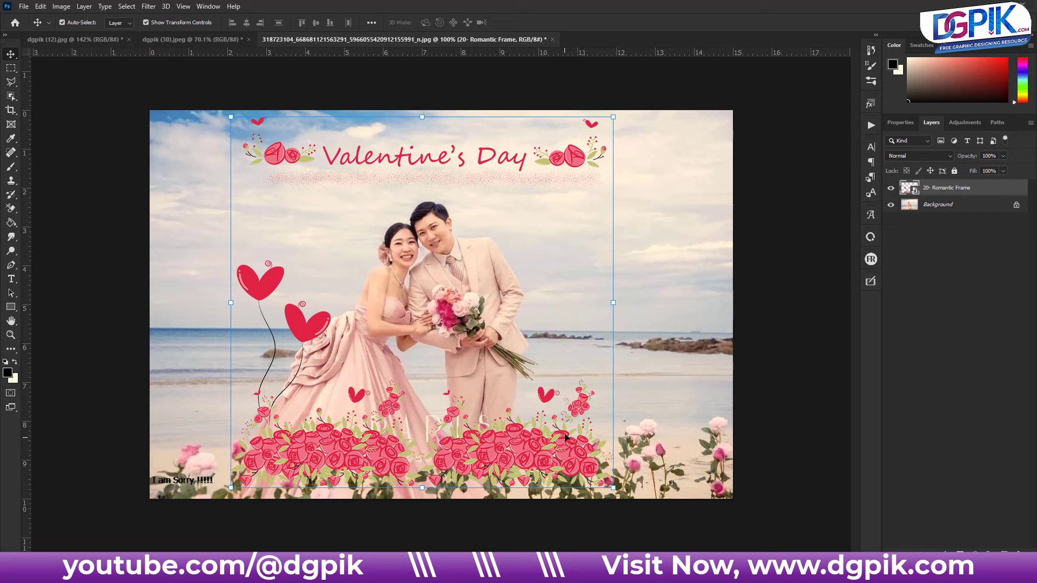
click(798, 200)
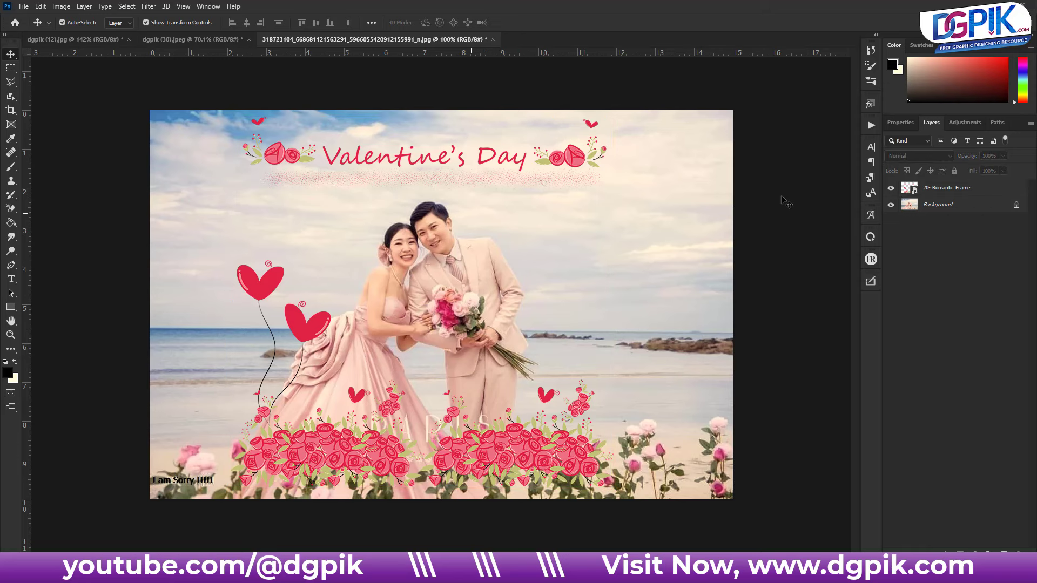
click(511, 163)
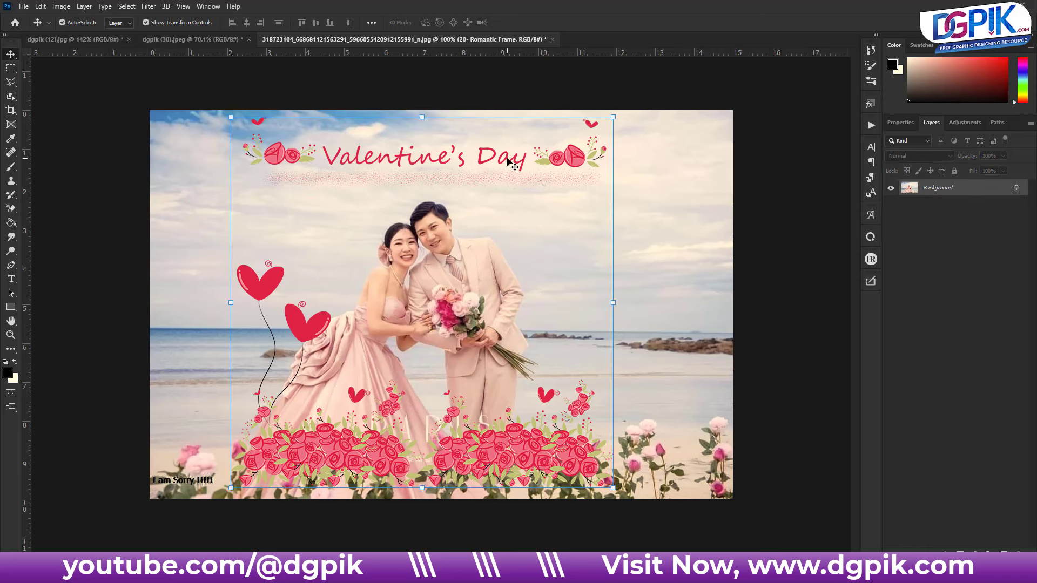
key(Delete)
key(alt+Tab)
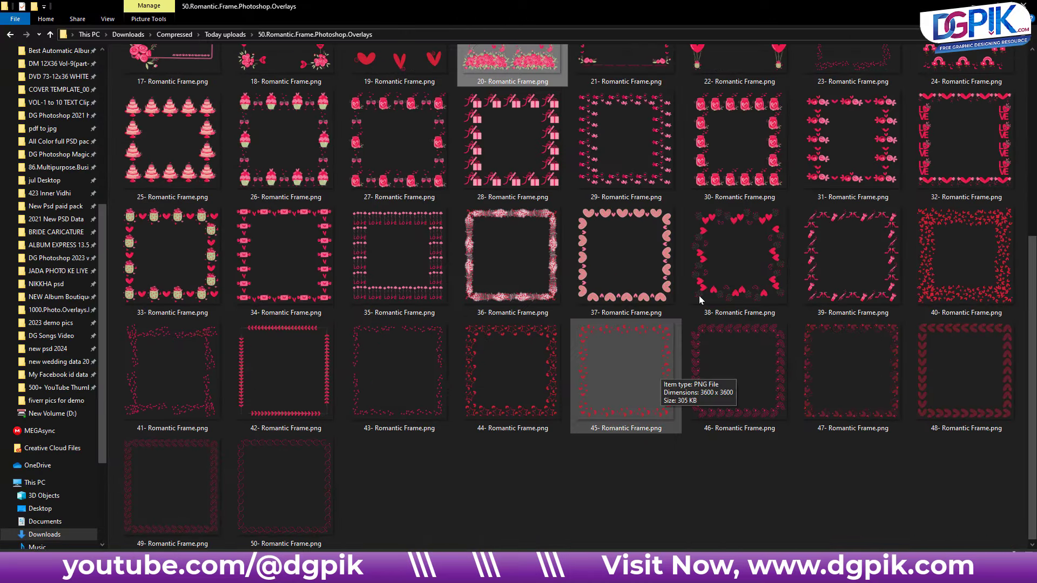
mouse_move(738, 258)
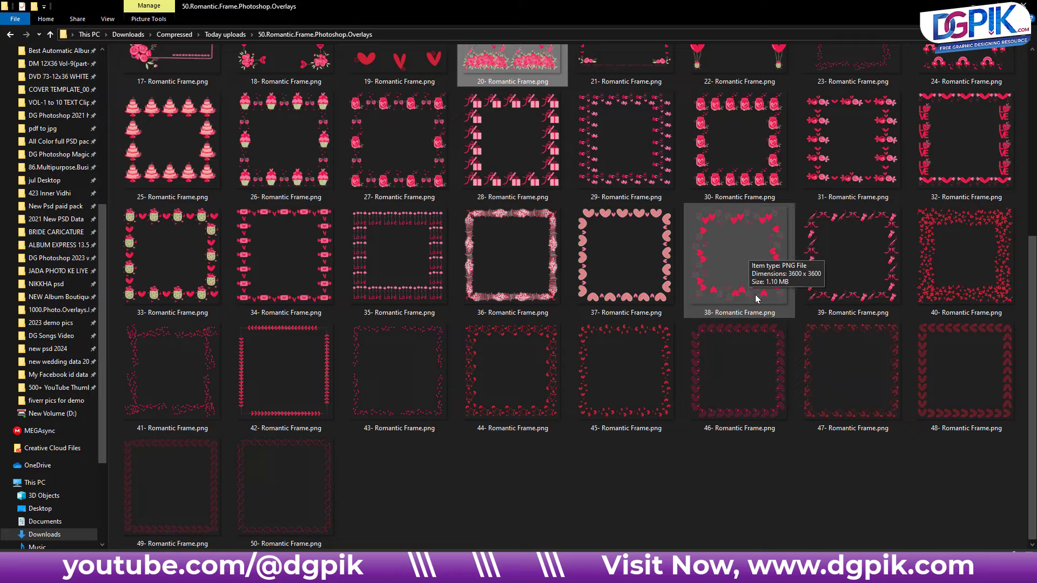
- Place 8- Romantic Frame.png over the photo, shift it left, commit, and add a layer mask
scroll(756, 299, up, 5)
drag(264, 537, 432, 370)
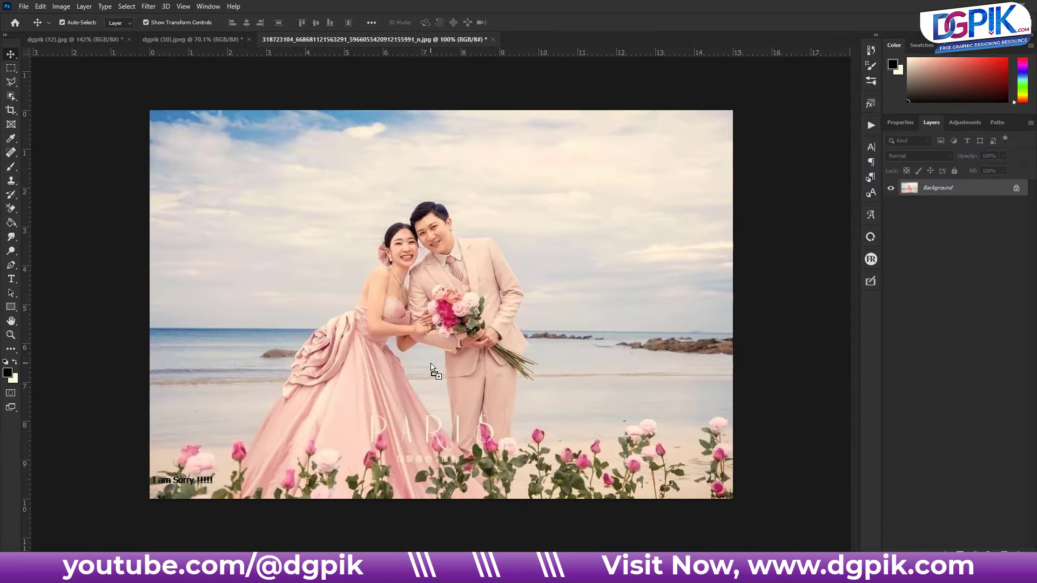
drag(571, 363, 542, 363)
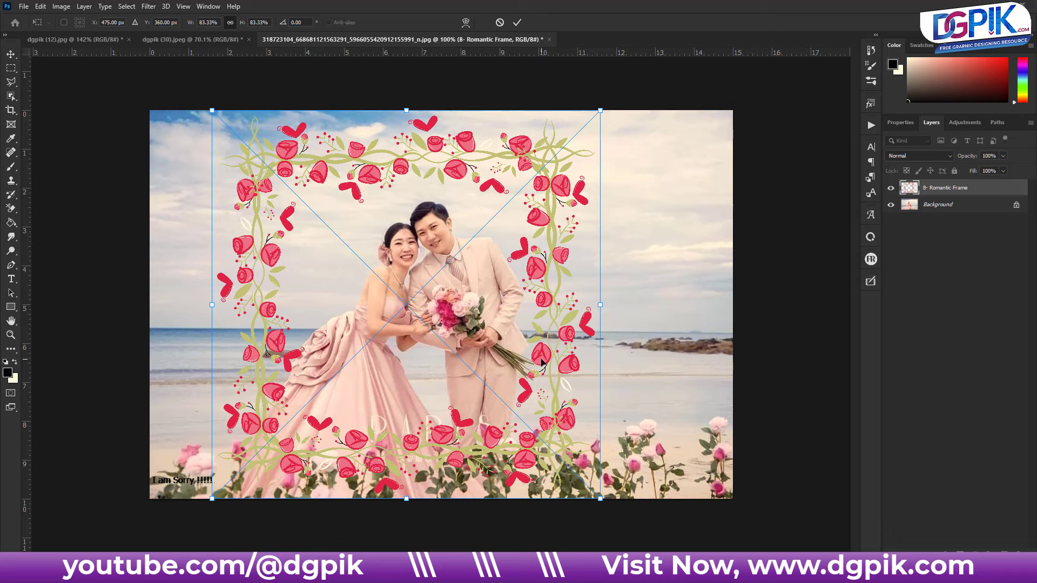
click(519, 23)
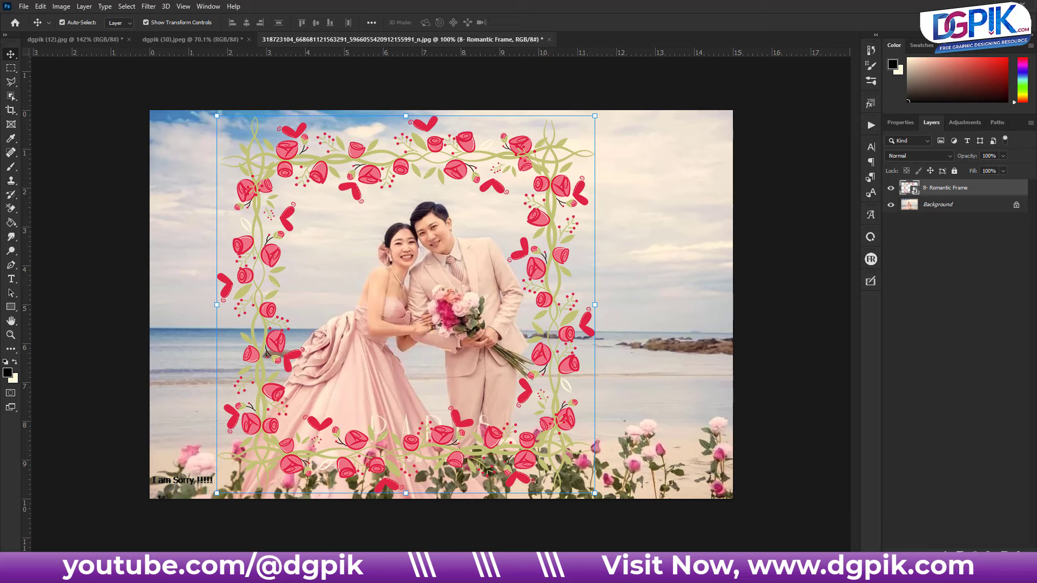
click(960, 554)
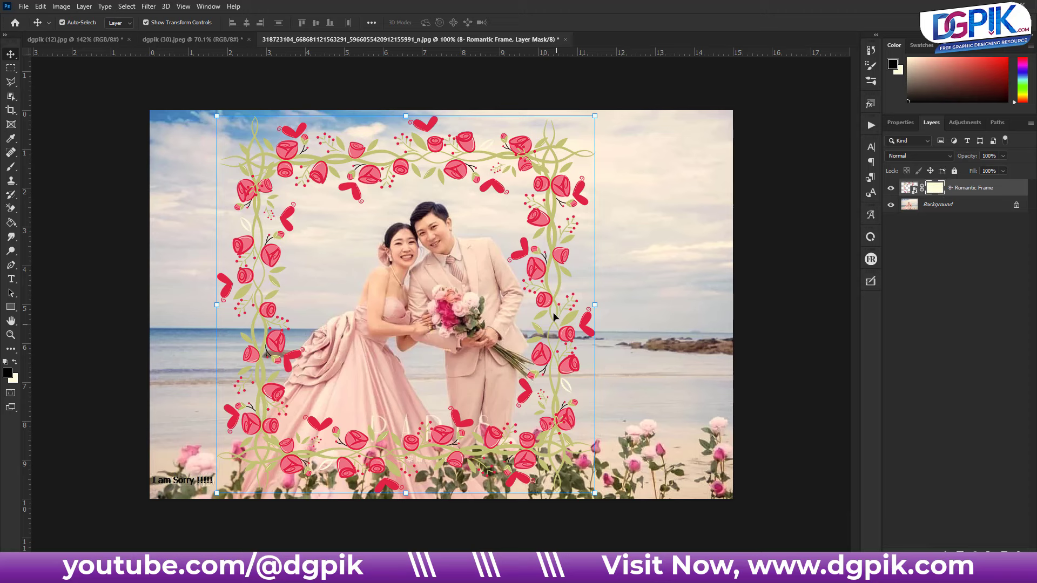
- Brush out the rose frame's bottom-left flowers and vines on its layer mask
key(b)
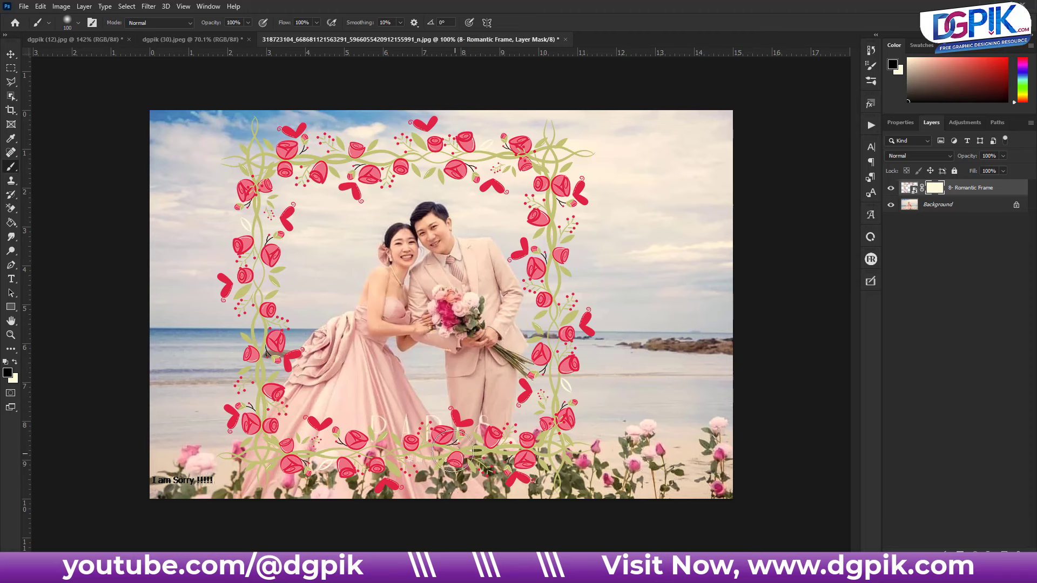
mouse_move(390, 446)
mouse_down()
mouse_move(266, 473)
mouse_move(499, 462)
mouse_up()
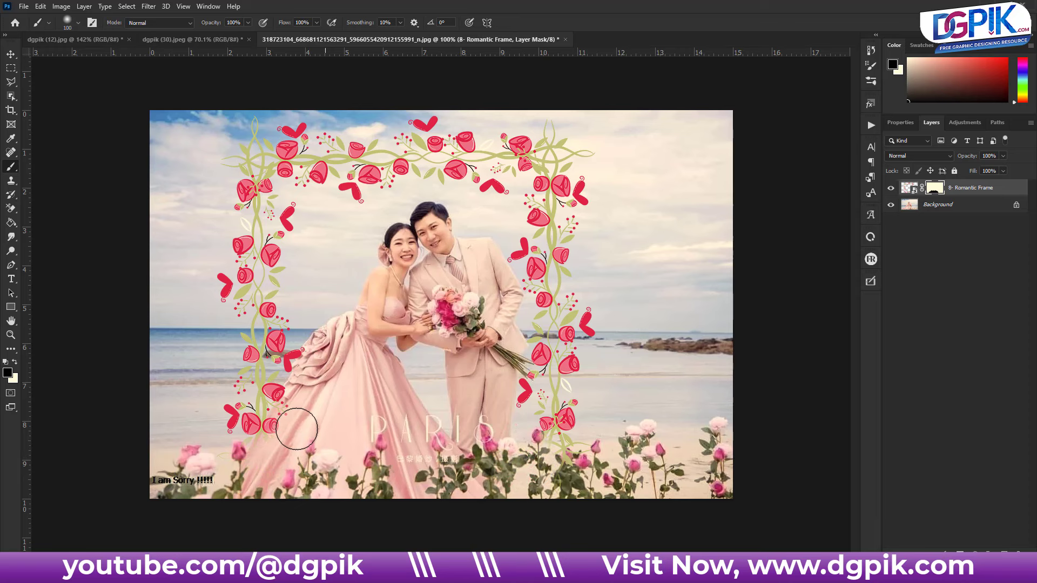
drag(296, 429, 302, 437)
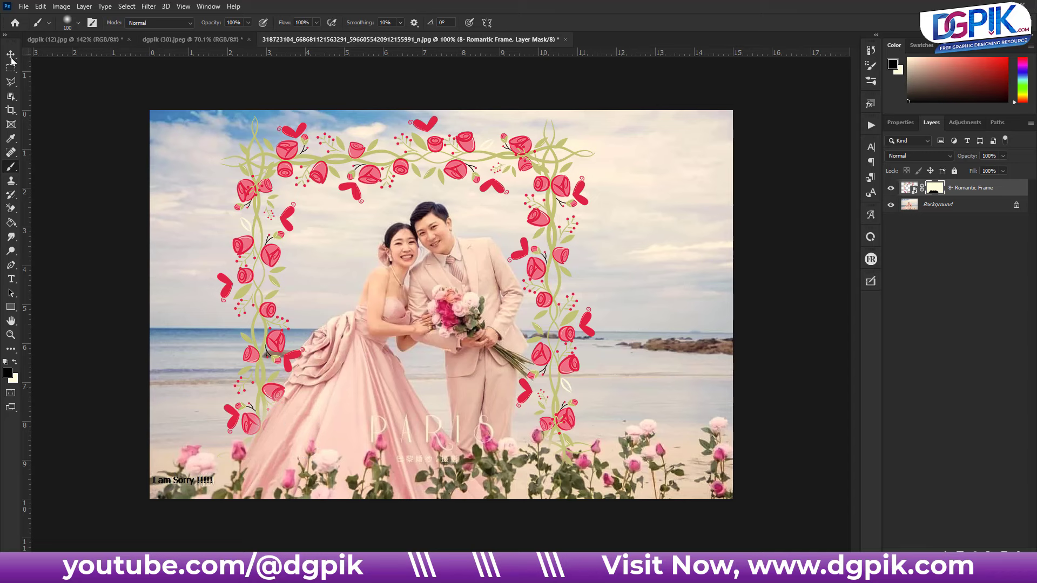
key(v)
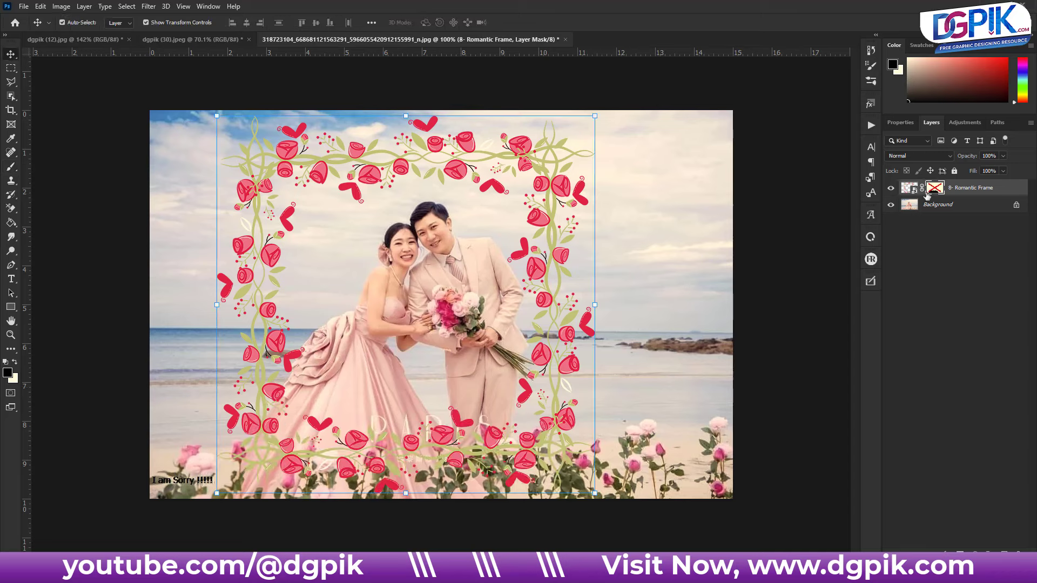
- Discard the mask, delete the 8- Romantic Frame layer, and return to the frames folder
right_click(927, 195)
click(946, 198)
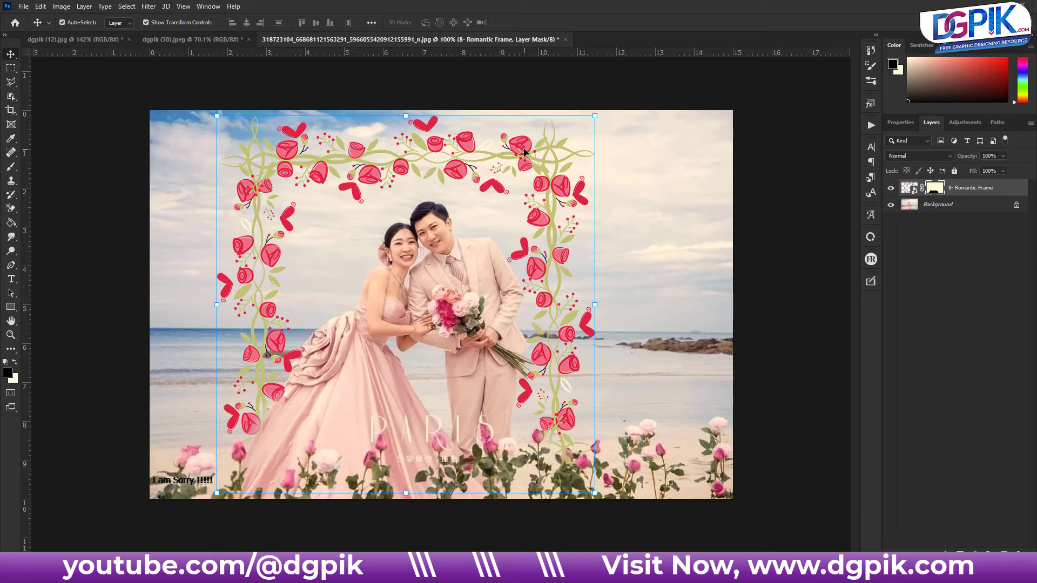
key(ctrl+z)
key(Delete)
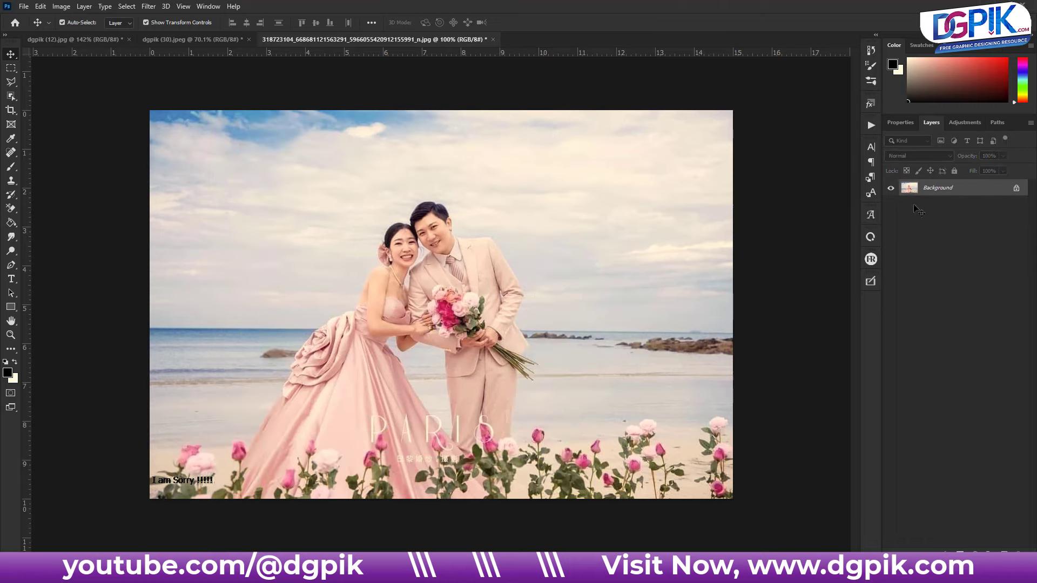
key(alt+Tab)
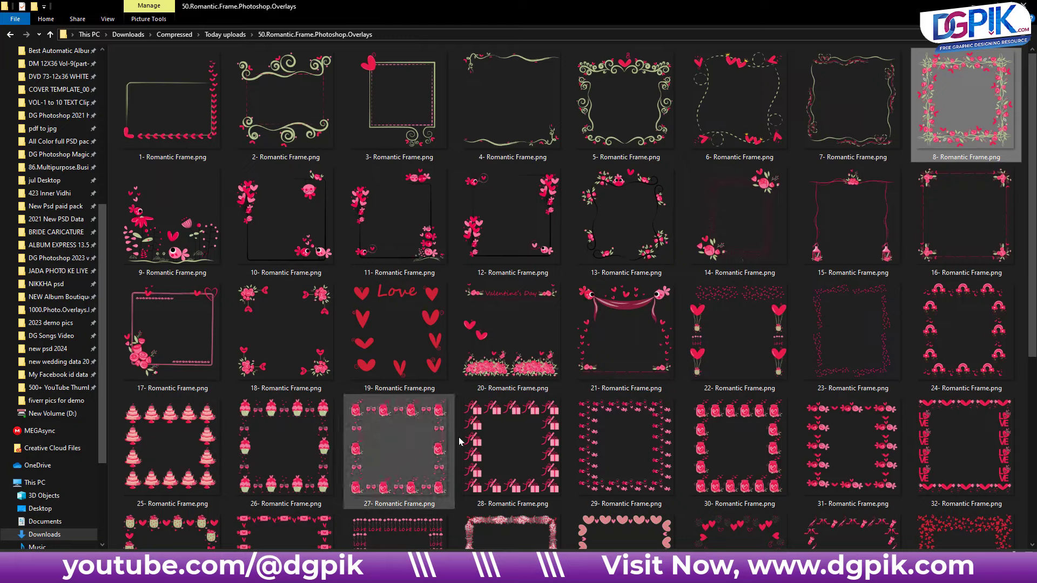
- Place 36- Romantic Frame.png on the photo and move it over the couple
scroll(729, 432, down, 5)
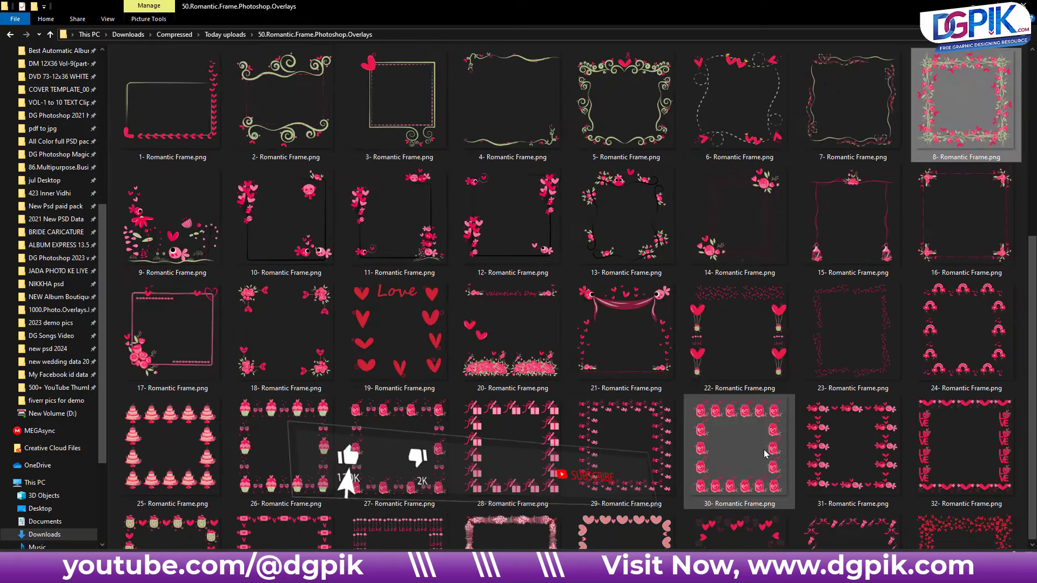
drag(510, 254, 270, 550)
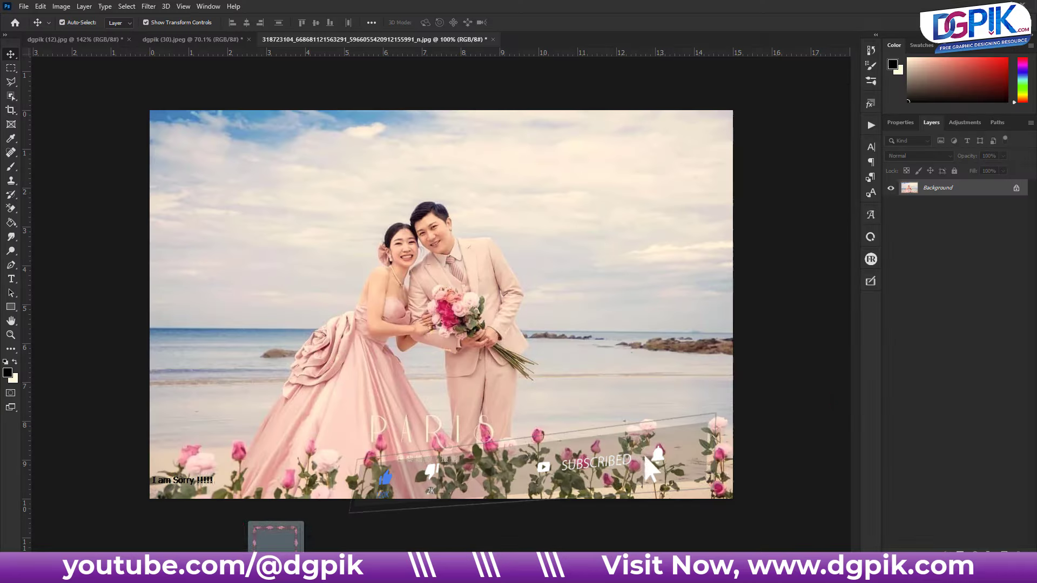
drag(270, 550, 416, 370)
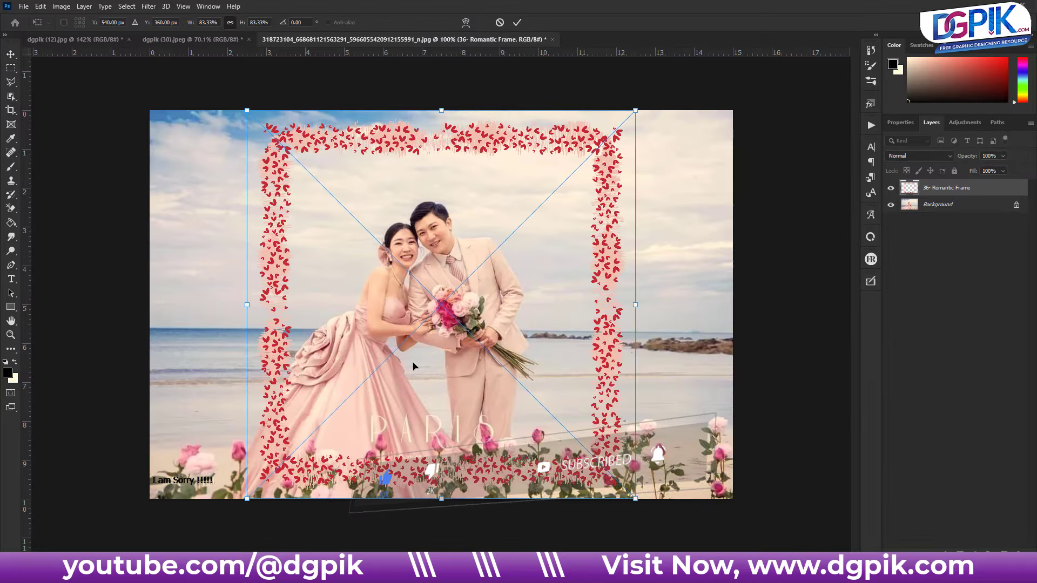
click(519, 23)
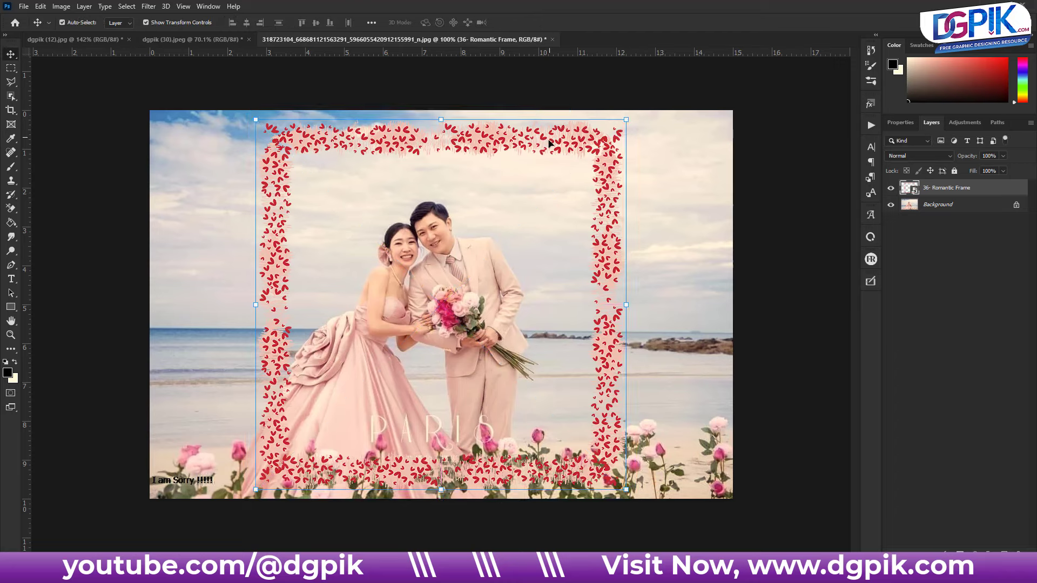
drag(544, 146, 522, 147)
- Rotate the heart frame about 45° into a smaller diamond, commit, and add a layer mask
drag(605, 120, 475, 192)
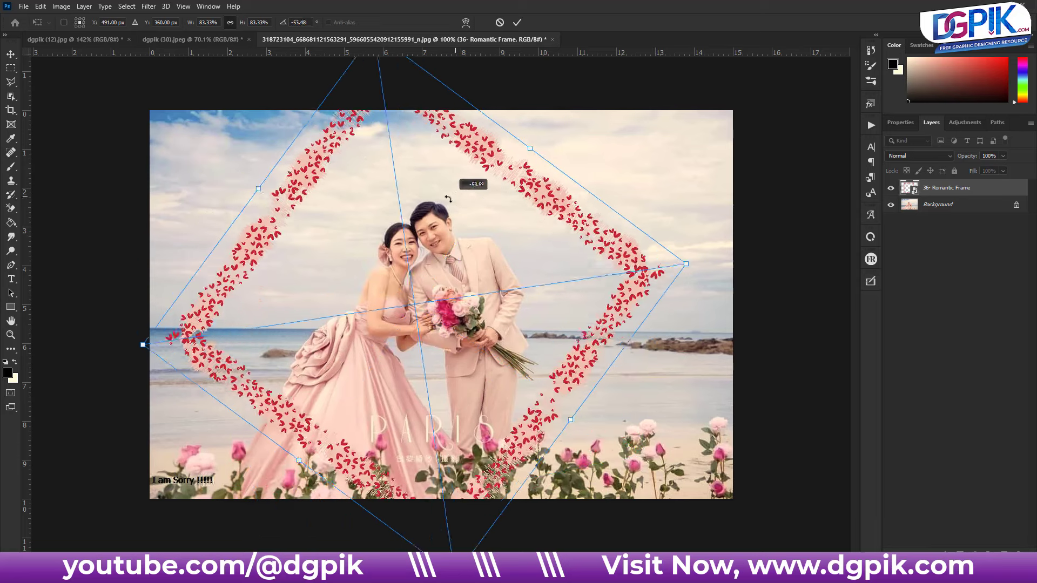
drag(475, 192, 453, 190)
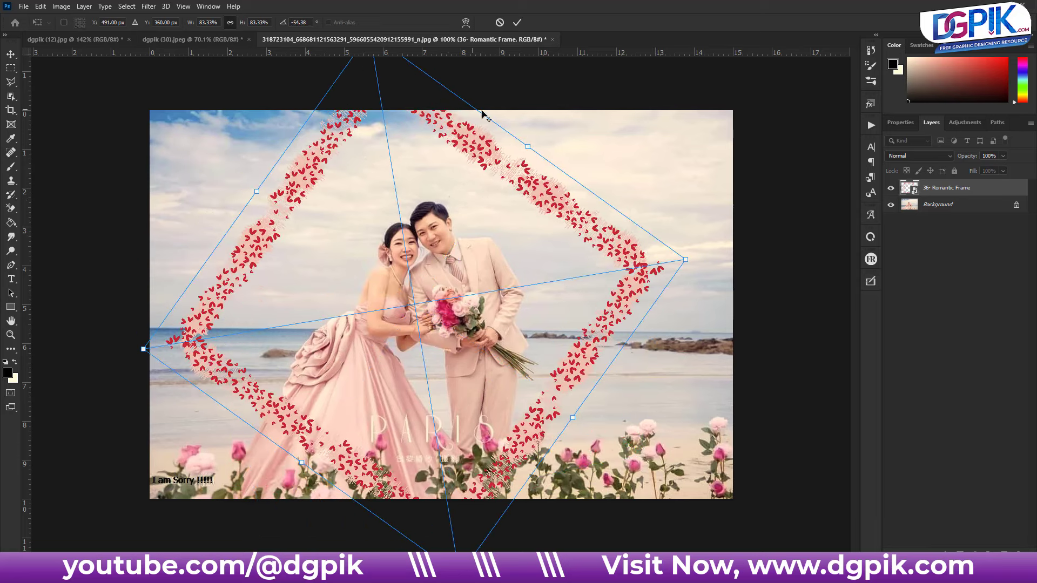
mouse_move(480, 111)
mouse_down()
mouse_move(481, 144)
mouse_move(494, 146)
mouse_move(516, 216)
mouse_up()
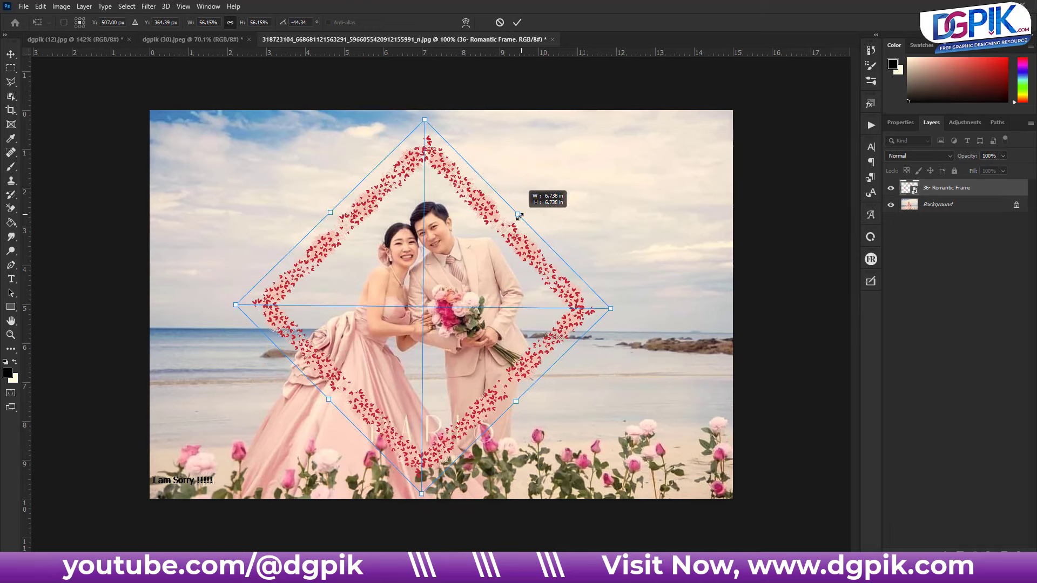
click(518, 23)
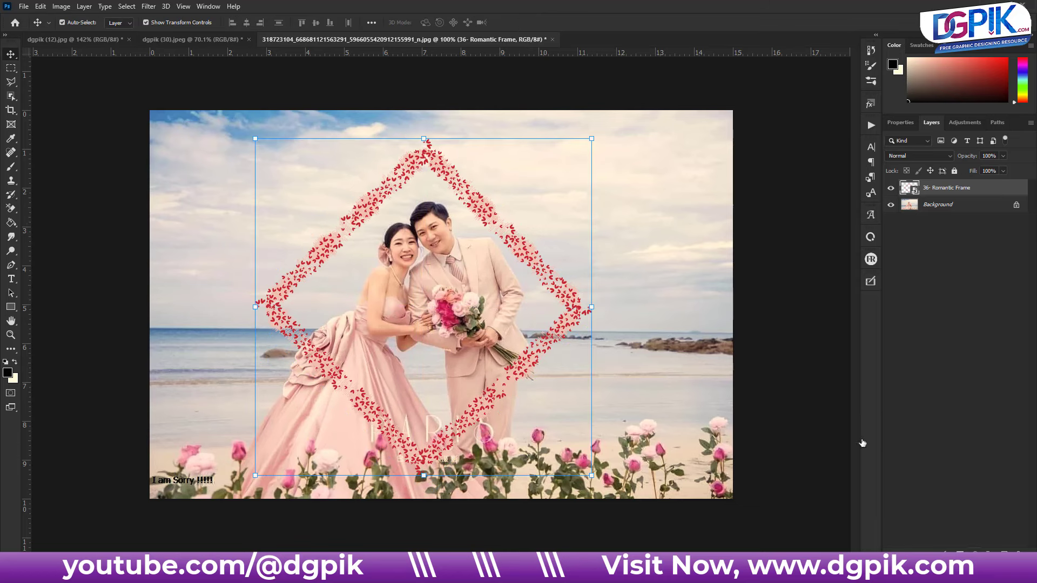
click(959, 554)
- Paint black on the mask over the diamond's lower part so the bouquet stems show in front
key(b)
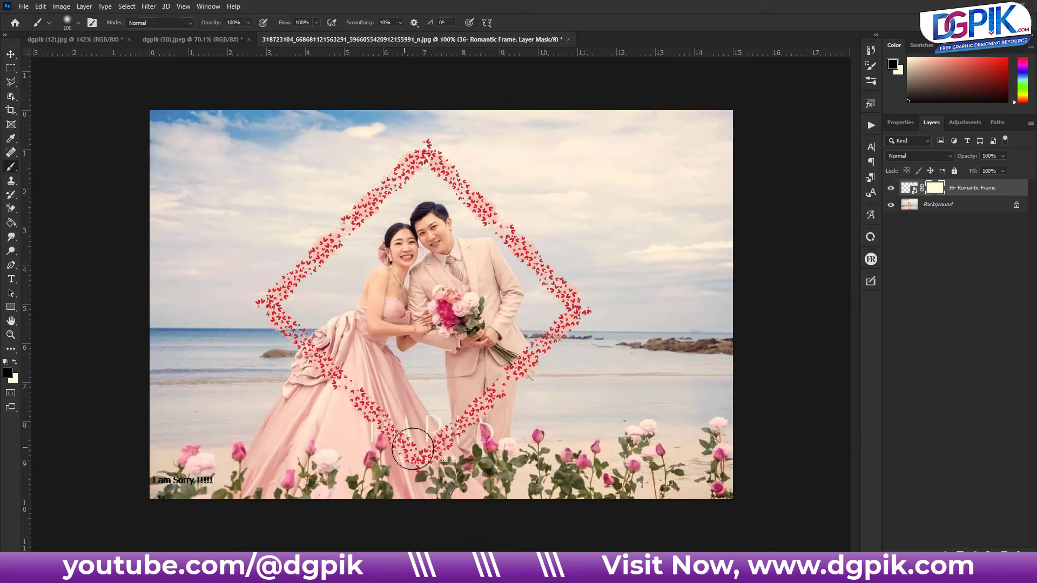
mouse_move(418, 457)
mouse_down()
mouse_move(341, 377)
mouse_move(461, 399)
mouse_up()
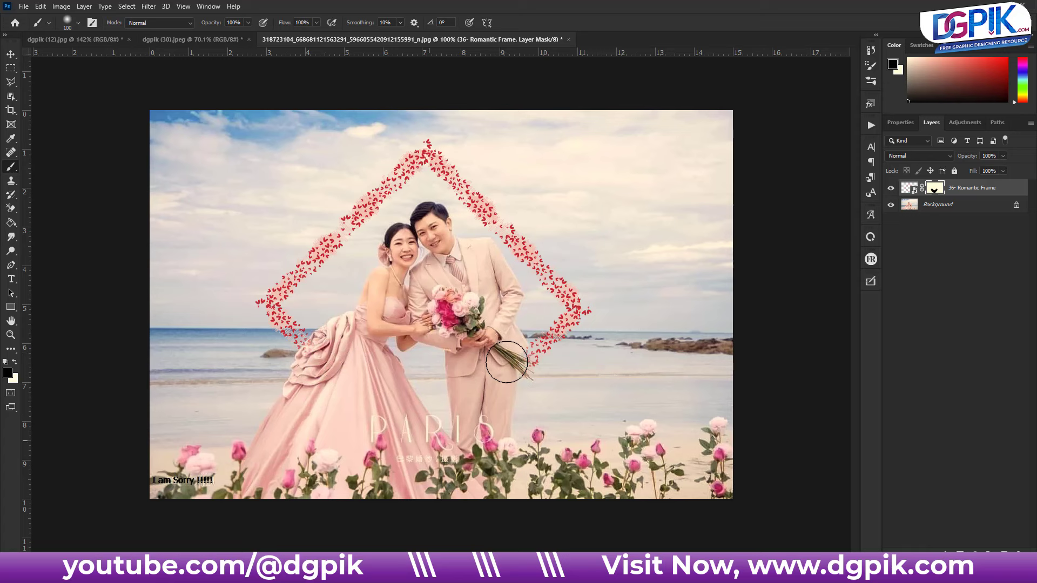
click(6, 57)
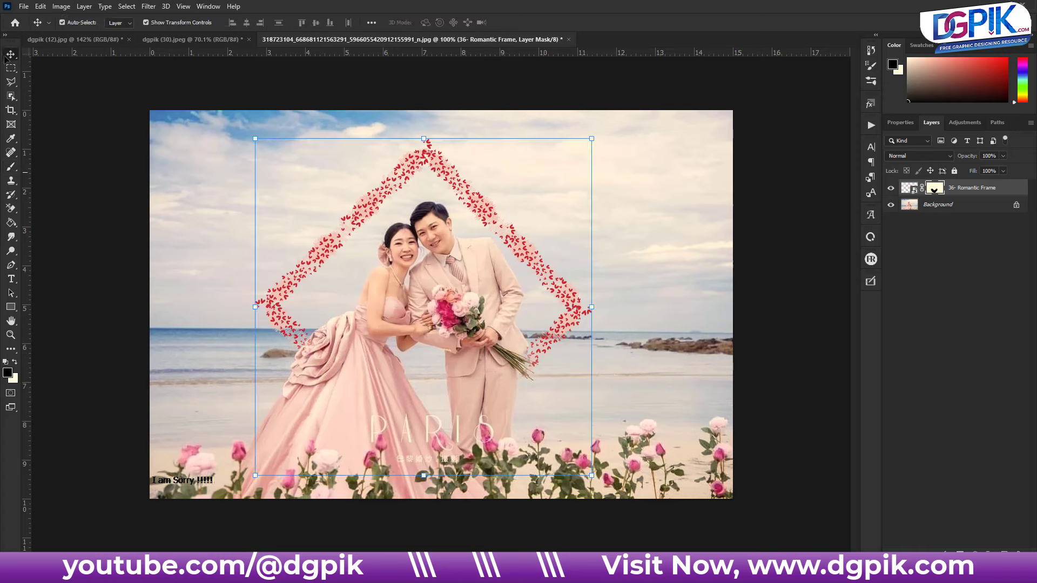
click(909, 187)
right_click(1009, 189)
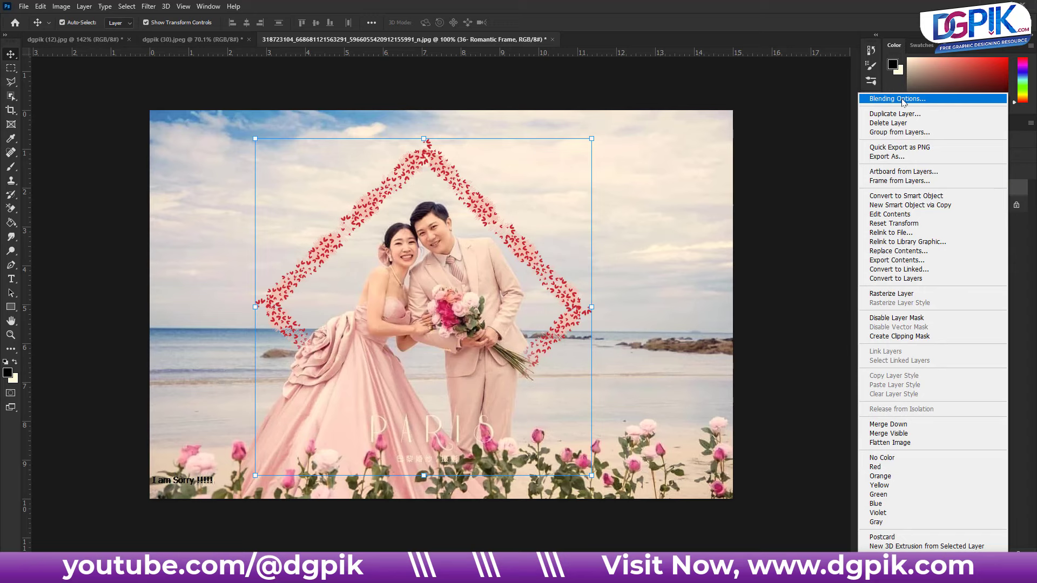
click(901, 99)
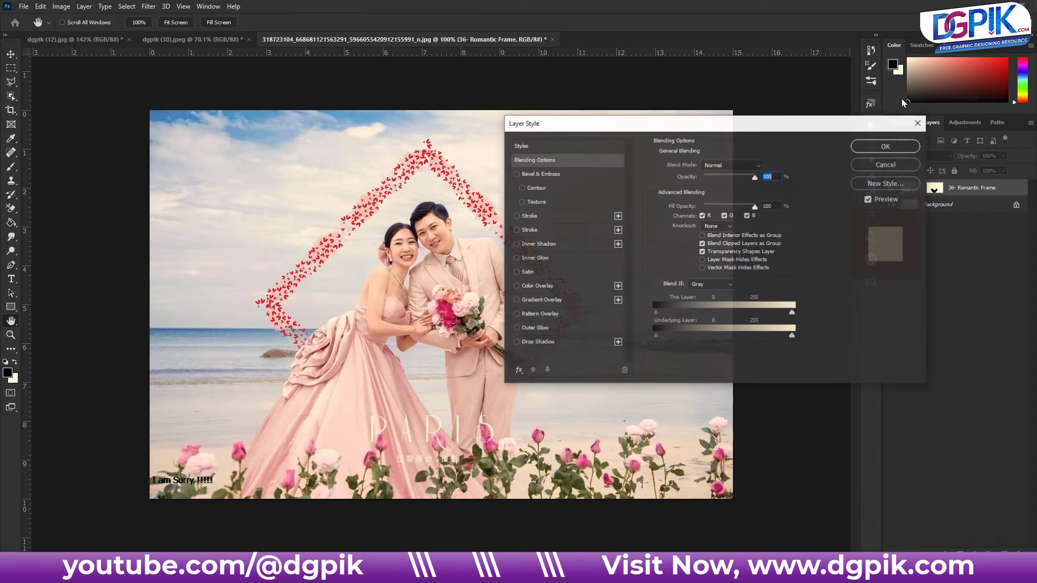
click(516, 343)
click(516, 342)
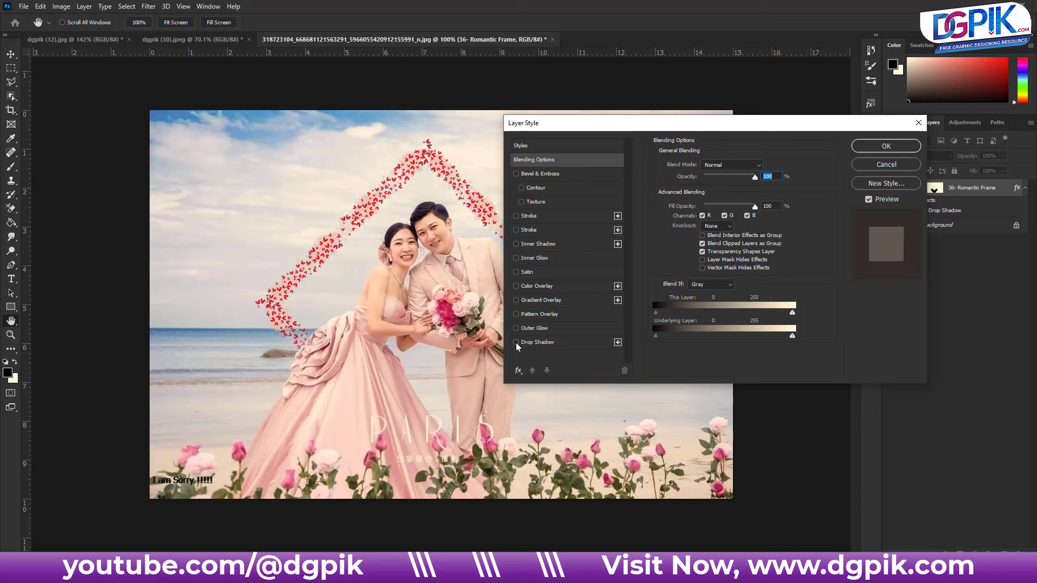
click(516, 287)
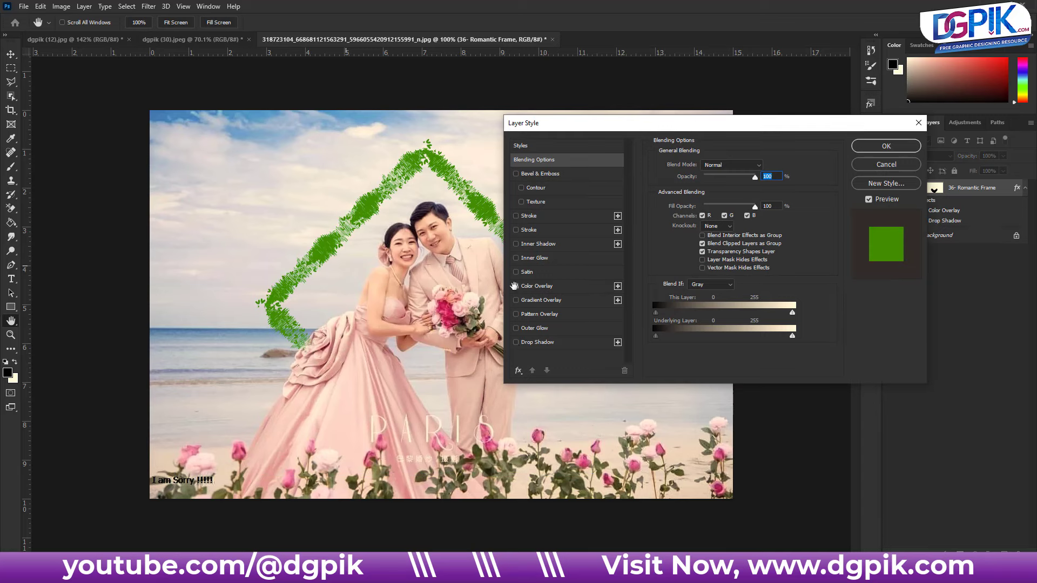
click(535, 286)
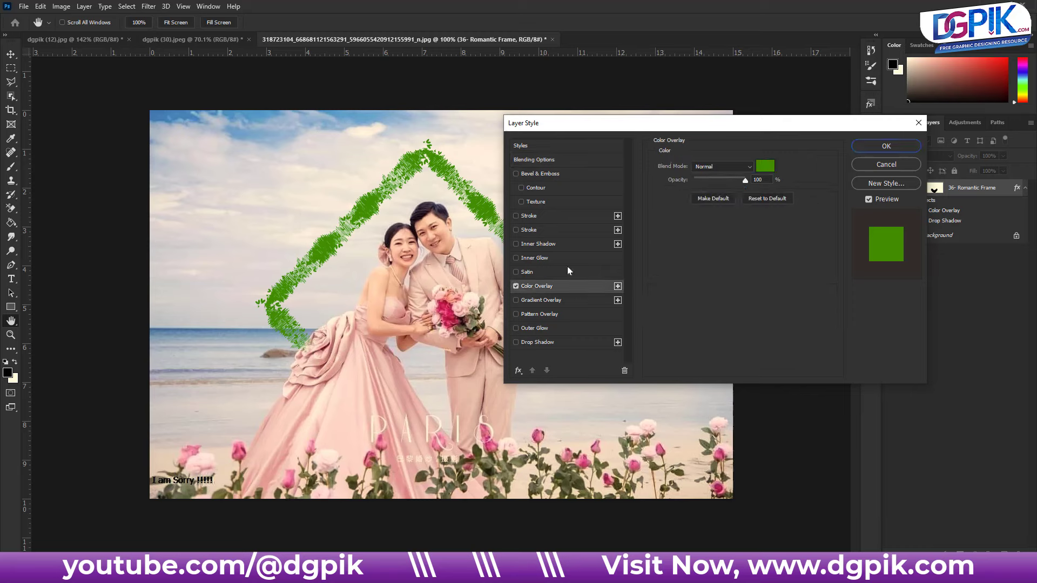
click(766, 167)
click(807, 373)
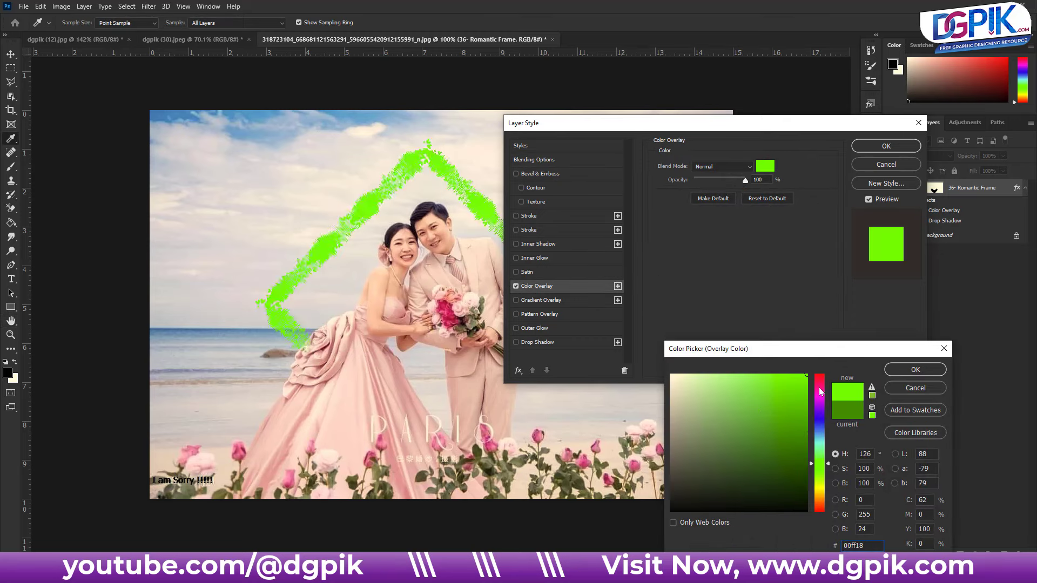
click(820, 388)
click(909, 374)
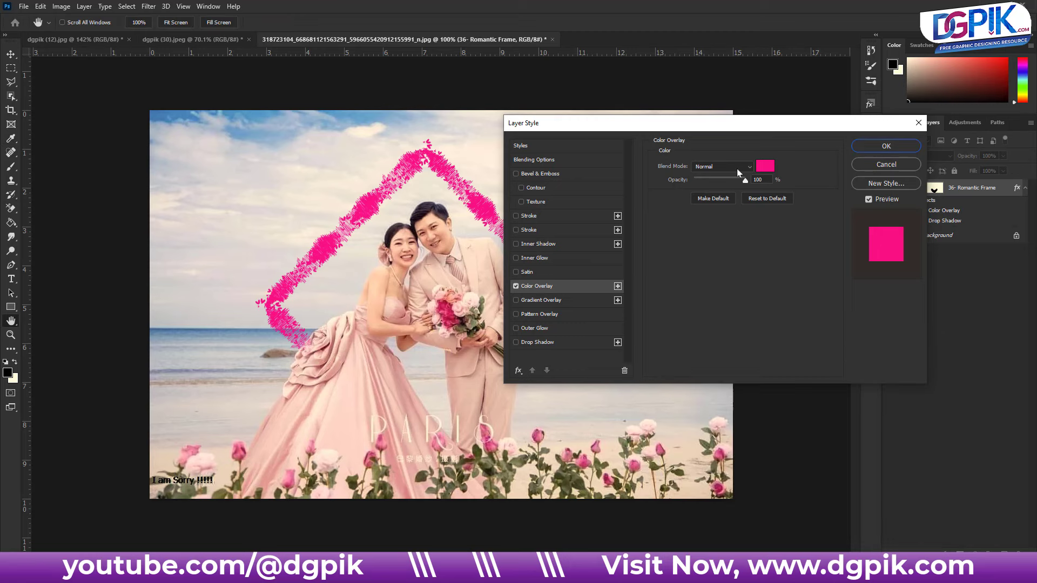
click(736, 167)
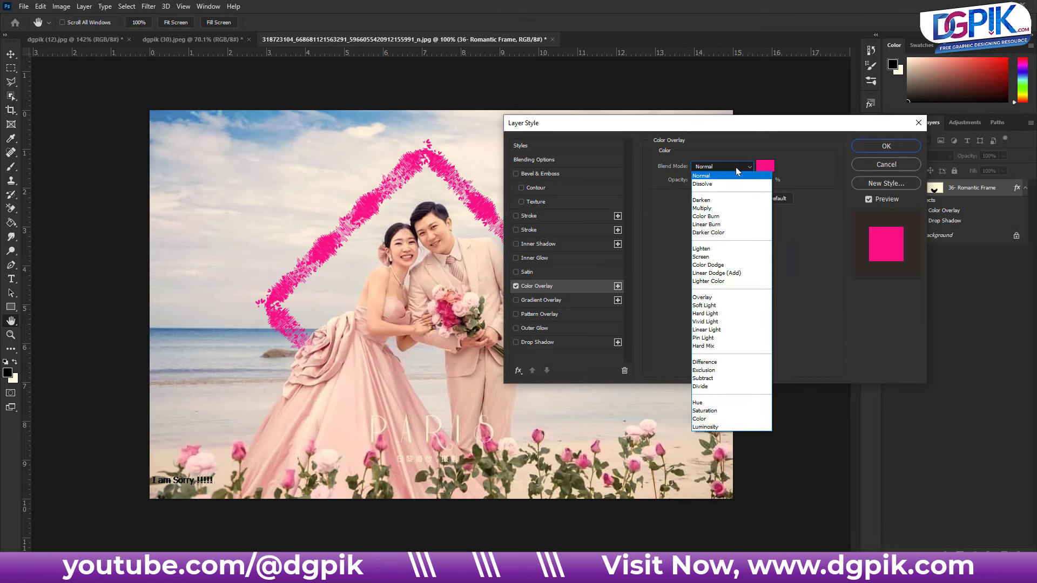
click(717, 427)
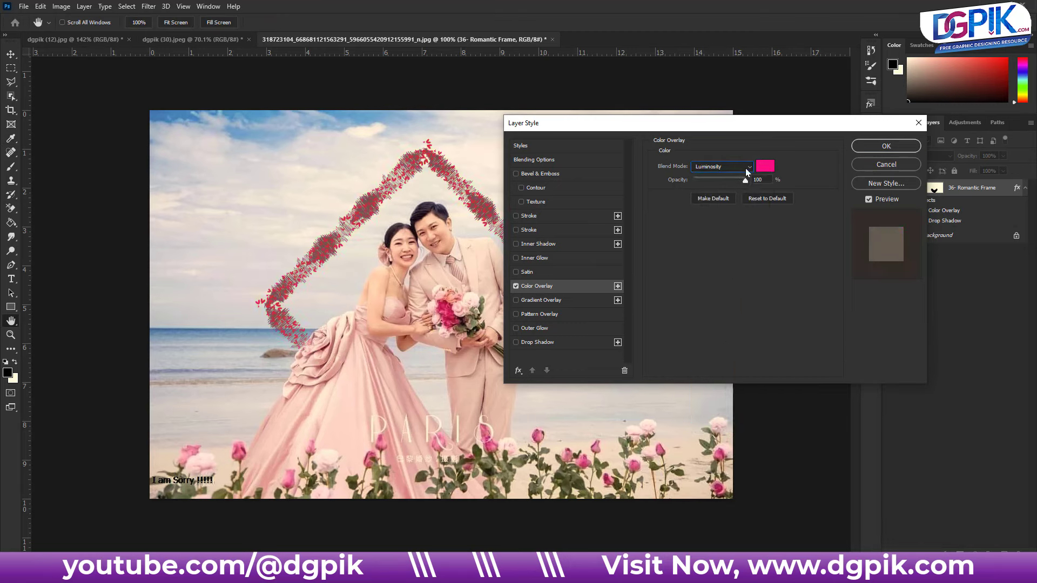
click(746, 169)
click(712, 421)
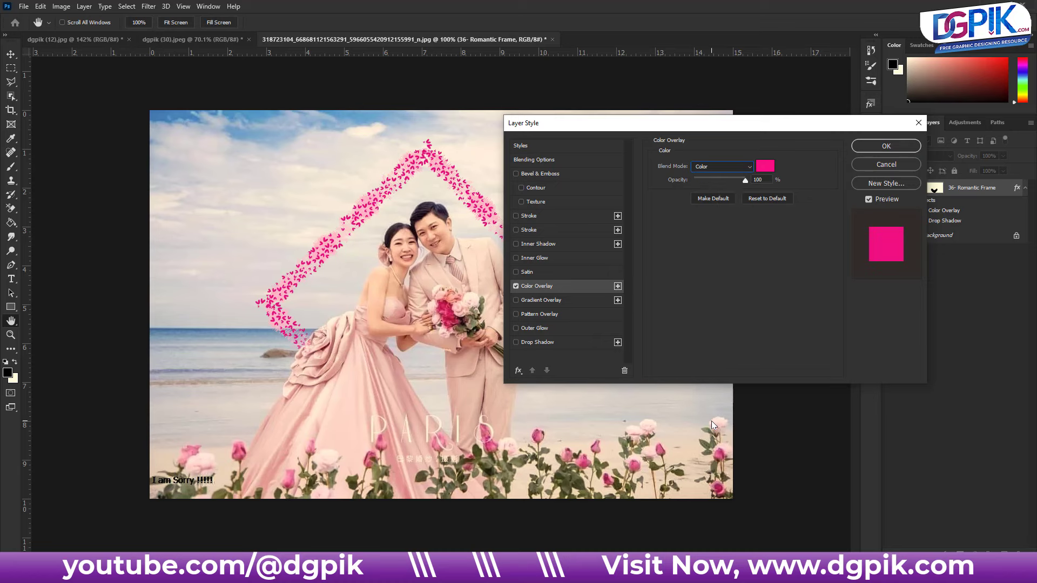
key(Down)
key(Down)
key(Up)
key(Up)
key(Up)
key(Up)
key(Up)
key(Up)
key(Up)
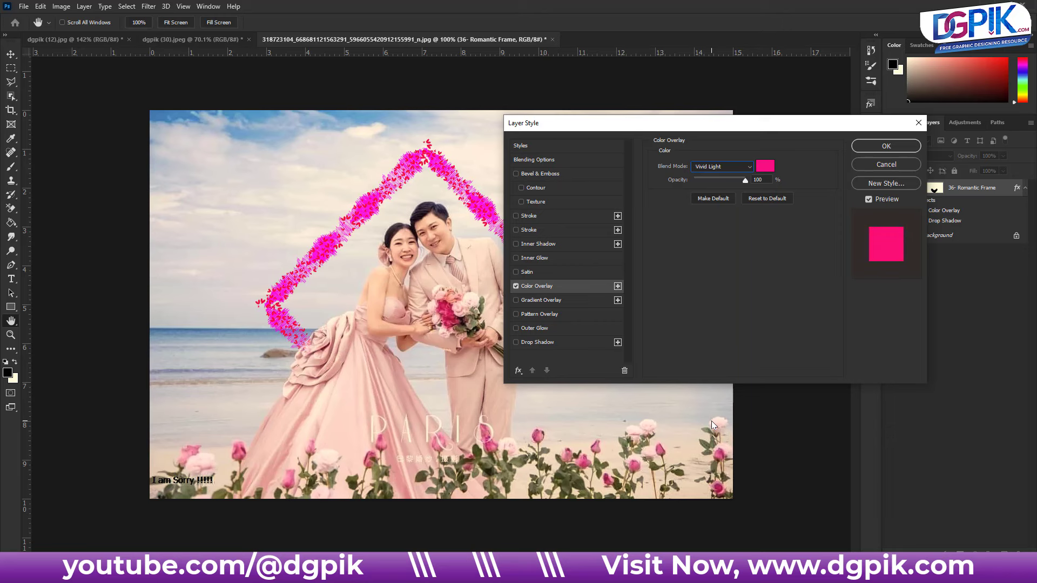
key(Up)
key(Up)
key(Up)
click(892, 165)
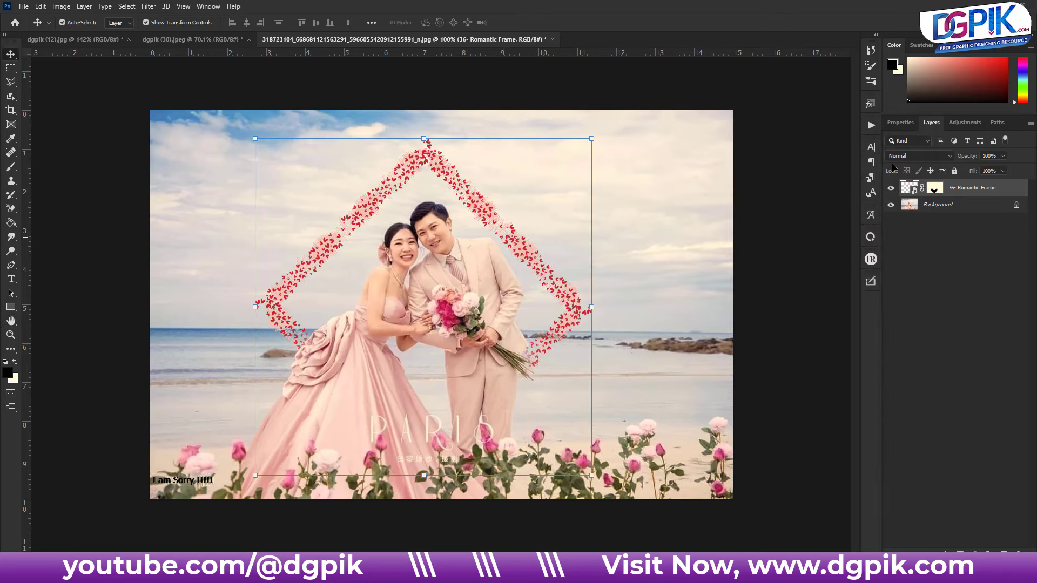
- Add a Hue/Saturation 1 adjustment clipped to the 36- Romantic Frame layer and open its Properties
click(975, 552)
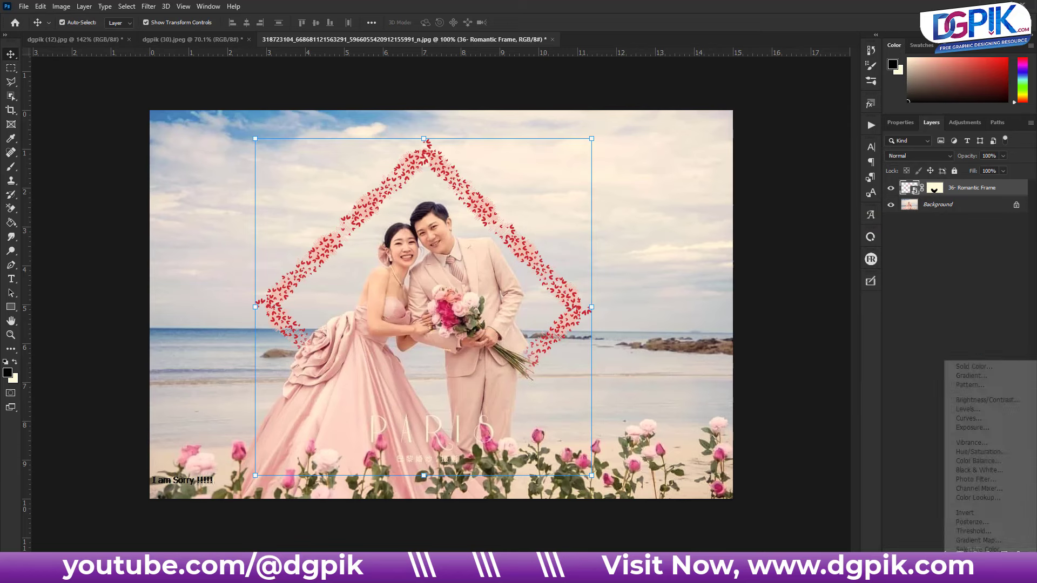
click(976, 455)
click(926, 123)
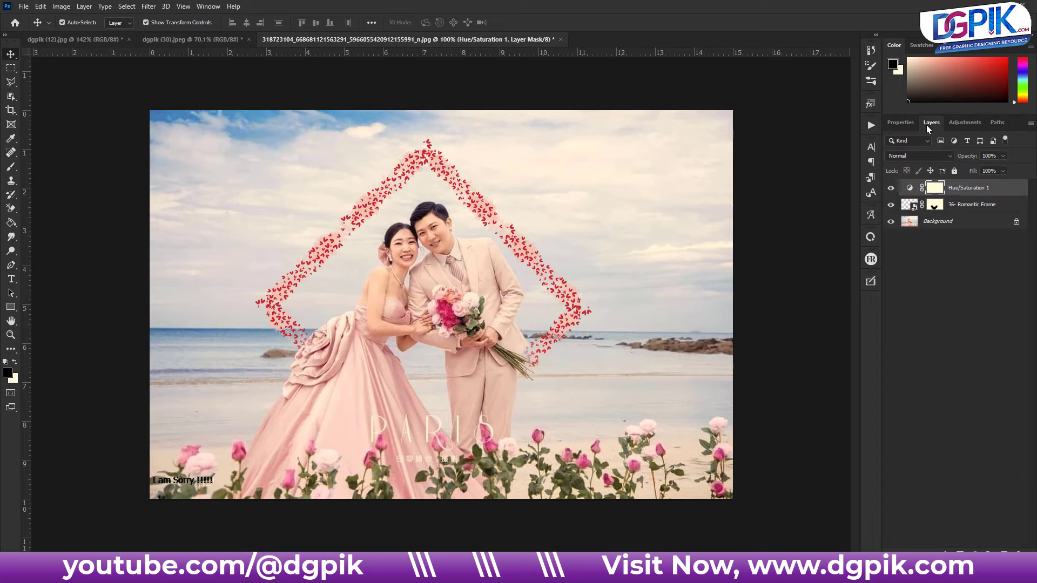
right_click(992, 190)
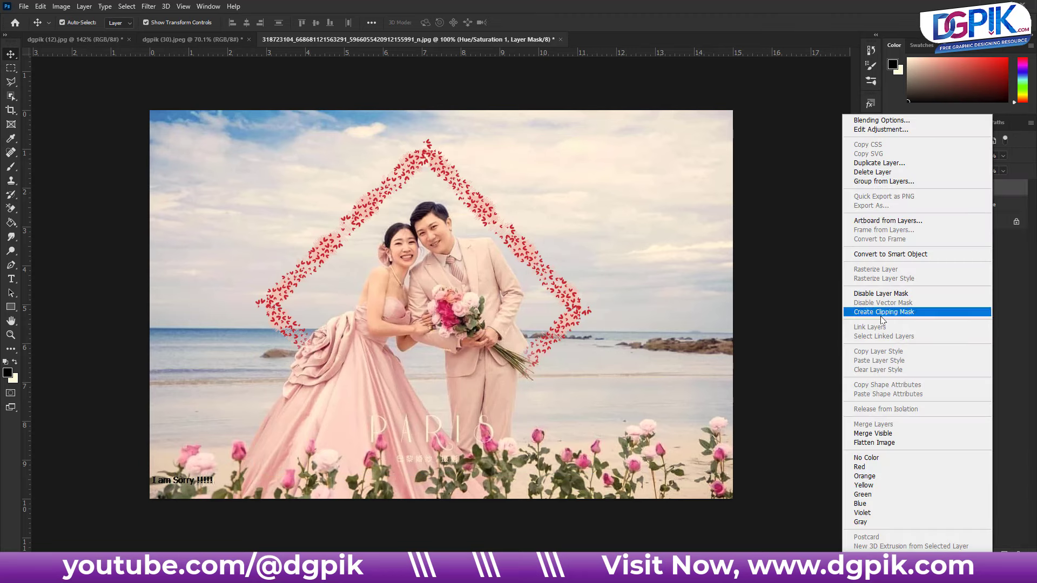
click(999, 190)
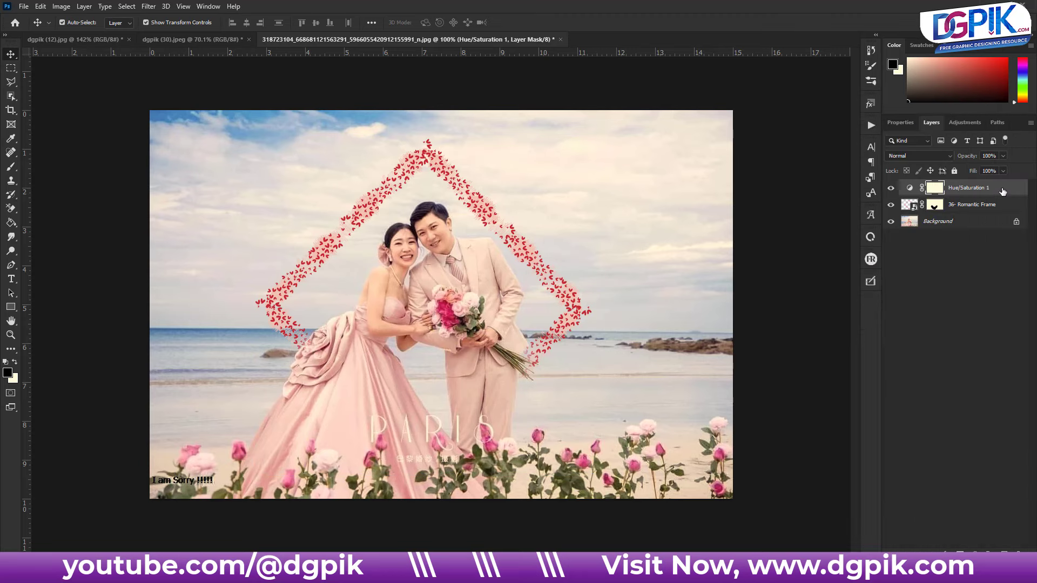
right_click(1002, 193)
click(900, 316)
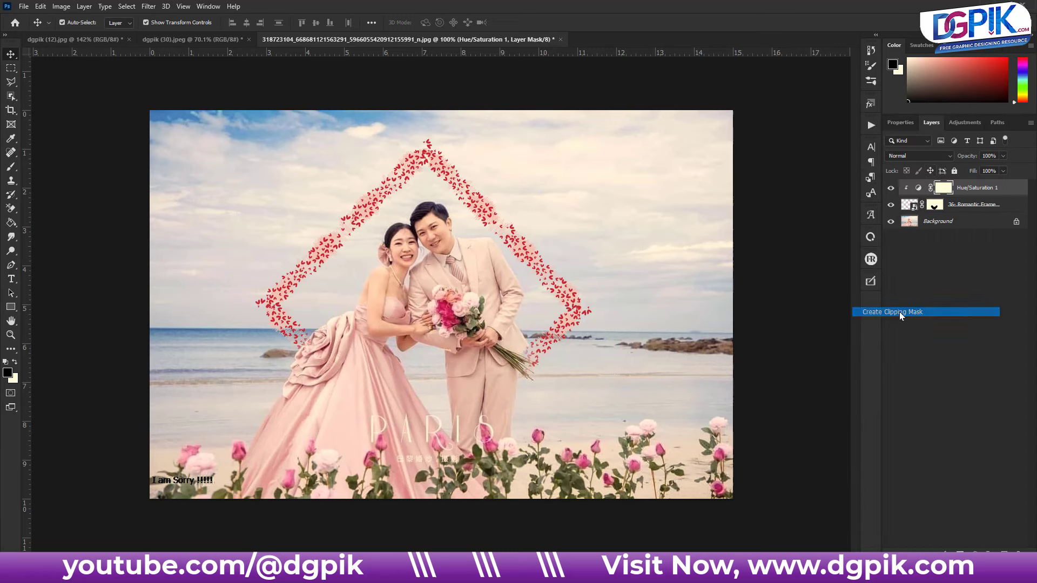
double_click(916, 189)
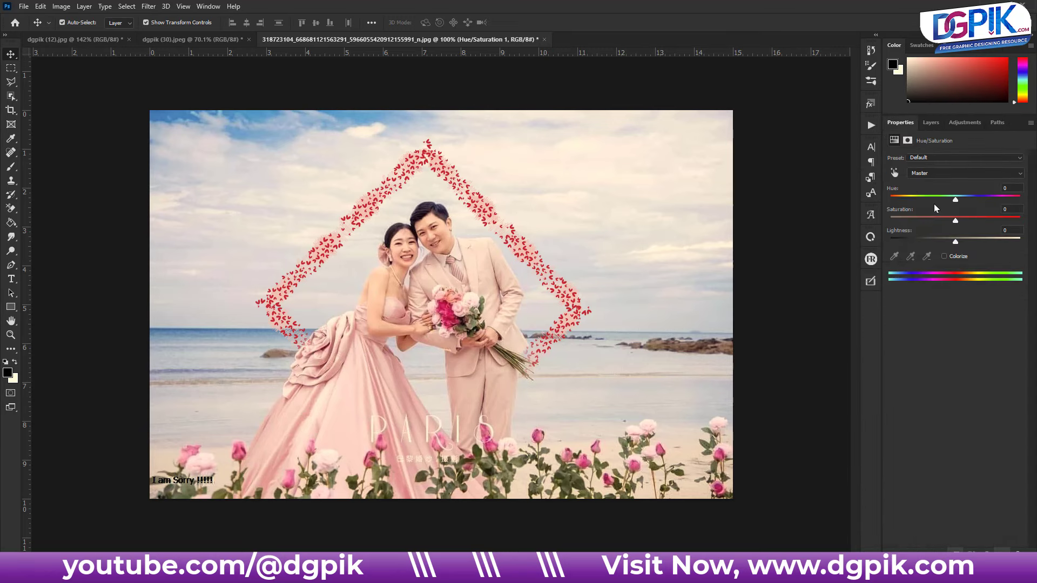
- Set the frame's Hue/Saturation to Hue -72 and Saturation 0, turning the heart frame purple
mouse_move(955, 200)
mouse_down()
mouse_move(969, 199)
mouse_move(892, 206)
mouse_move(1029, 222)
mouse_move(913, 232)
mouse_up()
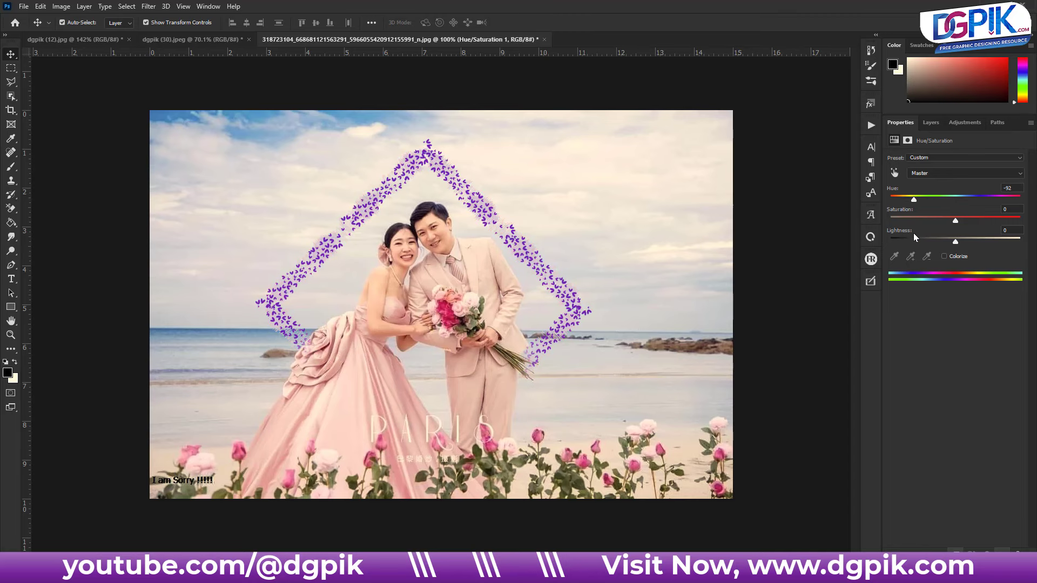
drag(914, 237, 955, 226)
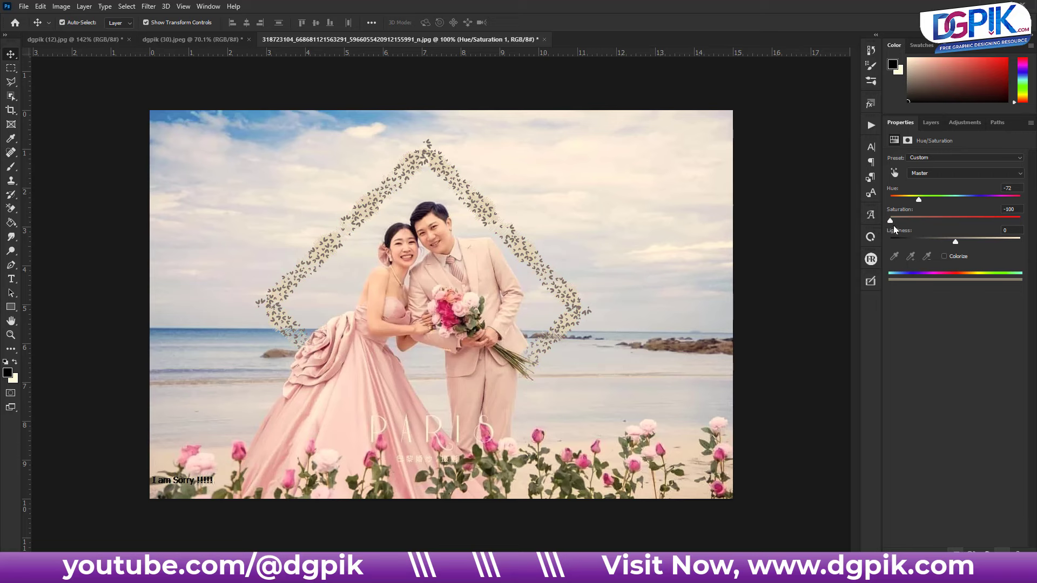
click(954, 225)
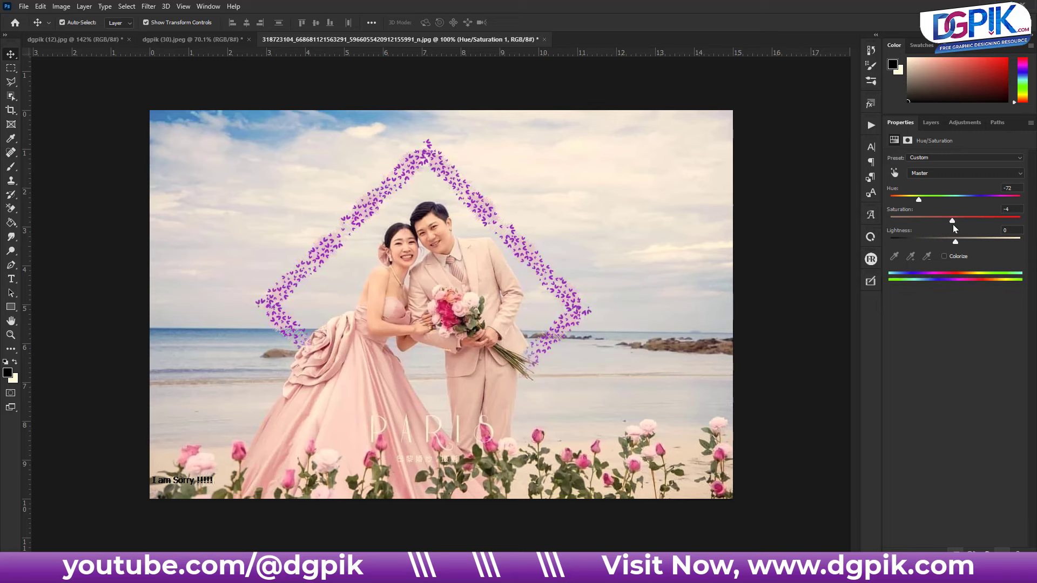
drag(952, 225, 954, 224)
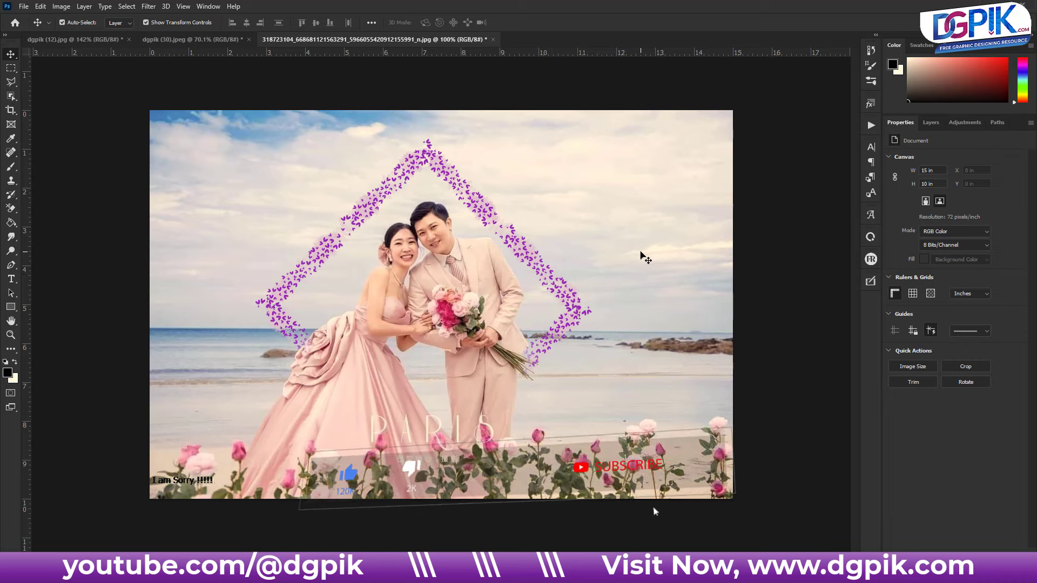
- Disable the 36- Romantic Frame layer mask to reveal the full diamond, and select Background
key(F7)
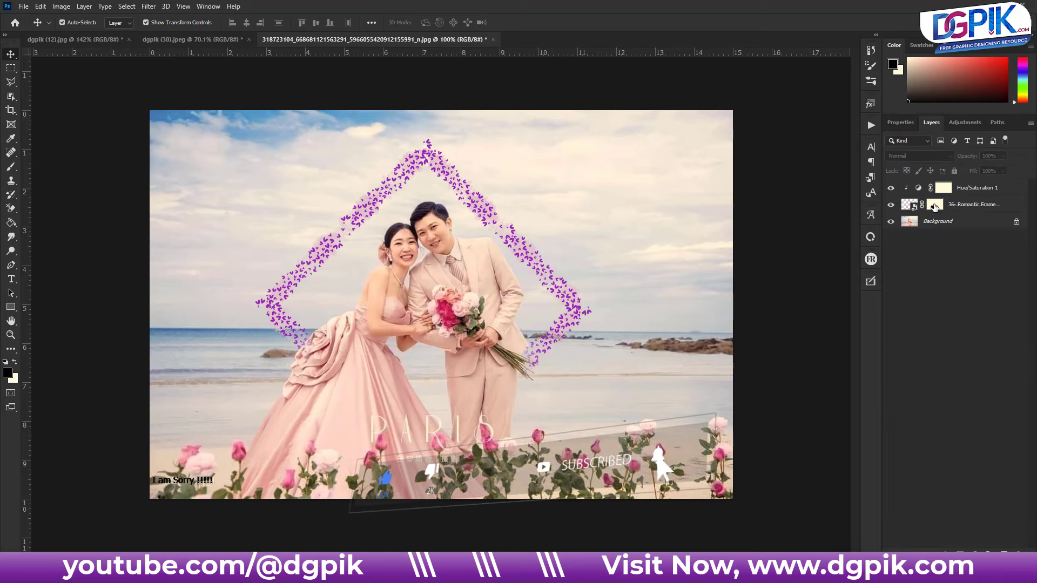
right_click(934, 206)
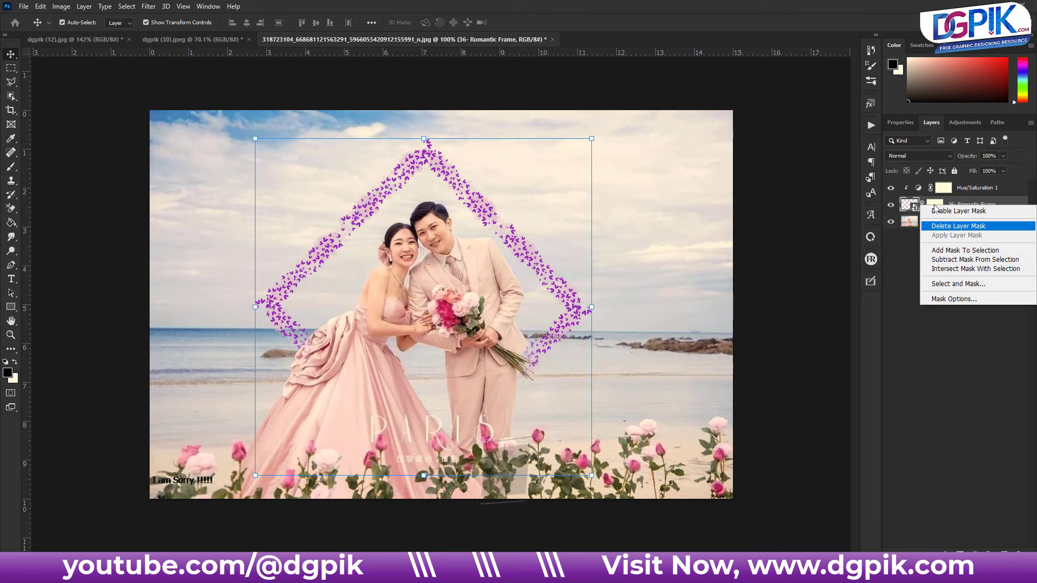
click(951, 211)
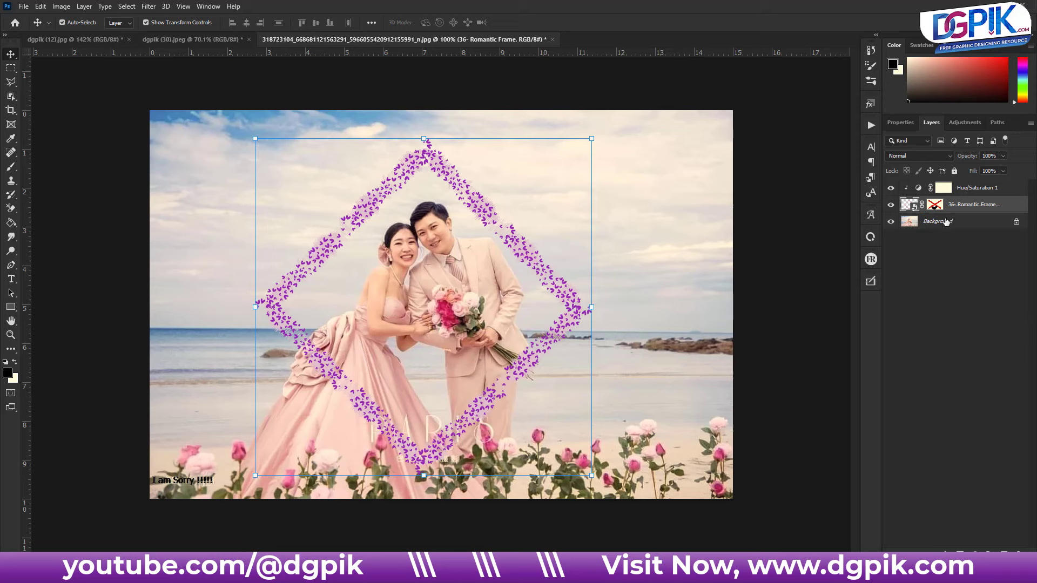
click(945, 222)
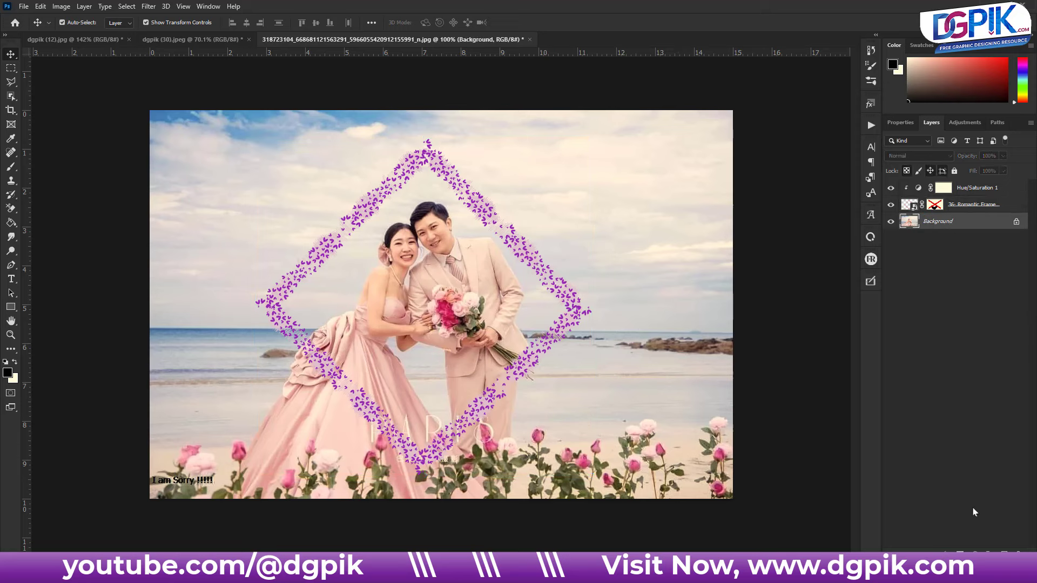
- Add a Hue/Saturation adjustment above Background with Saturation -100 for a sepia photo
click(974, 554)
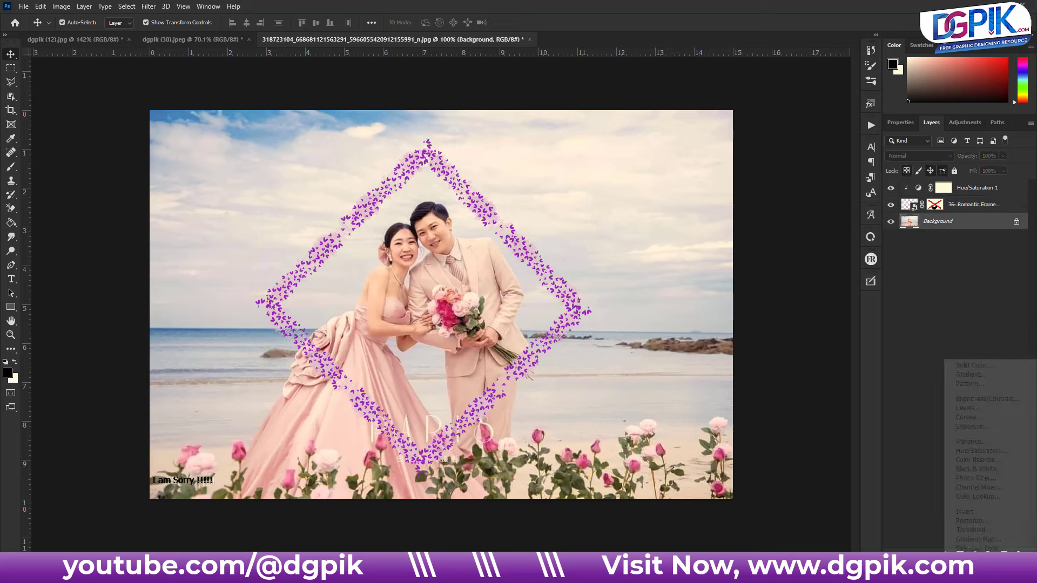
click(981, 451)
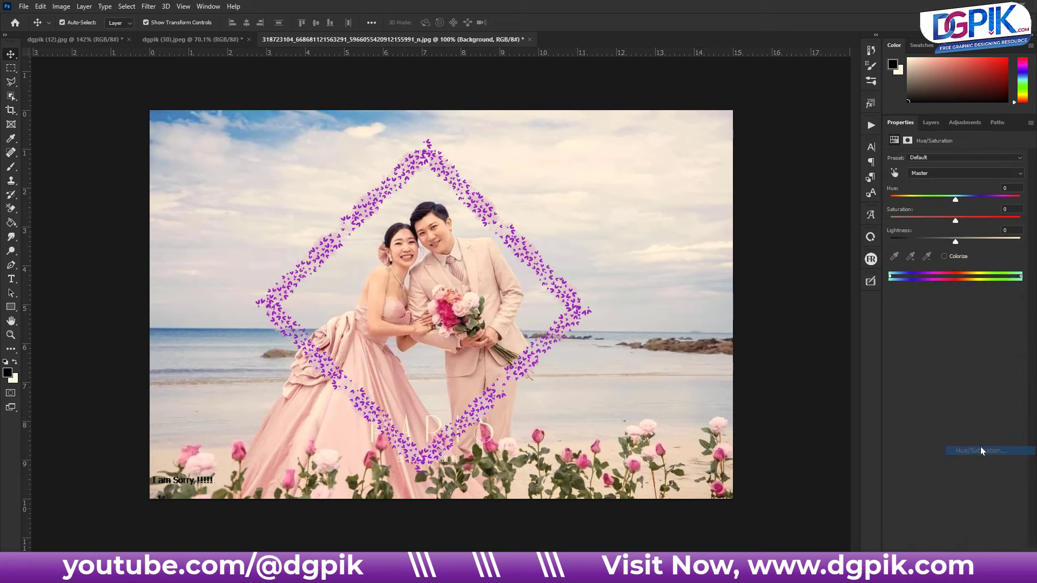
drag(954, 221, 868, 221)
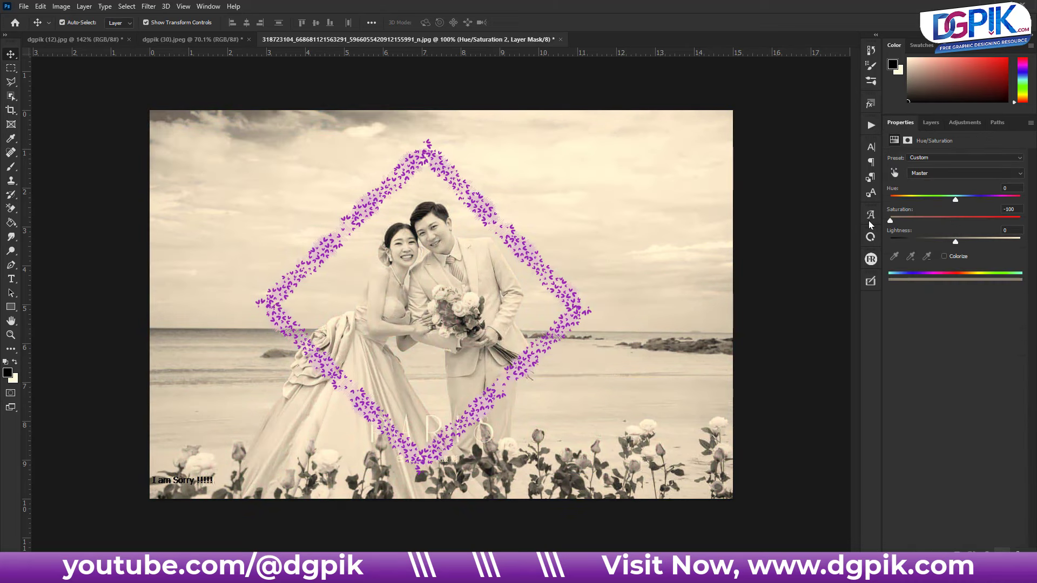
- Paint black on the adjustment mask to restore the couple's colour inside the frame
click(931, 125)
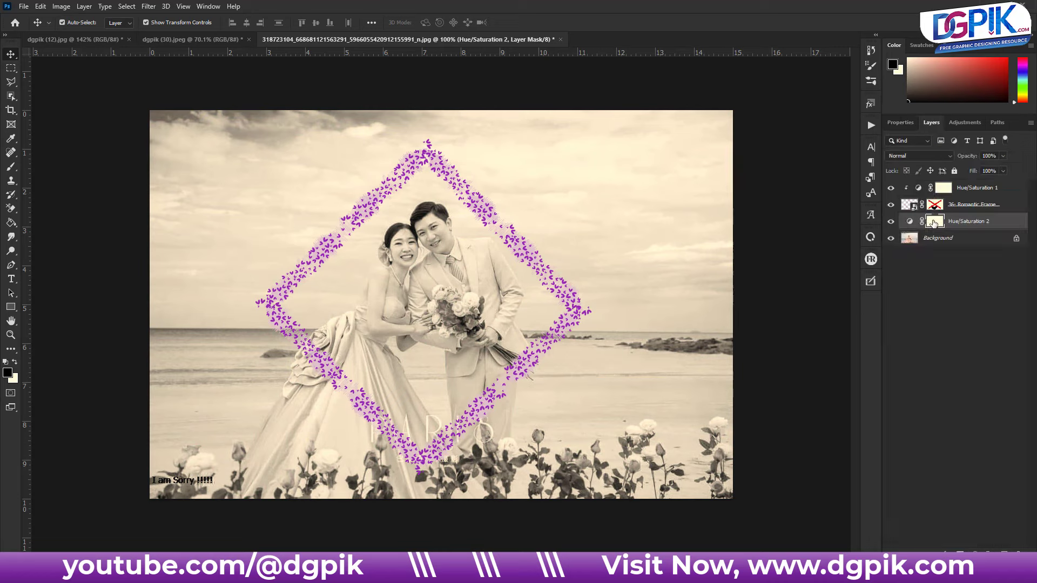
key(b)
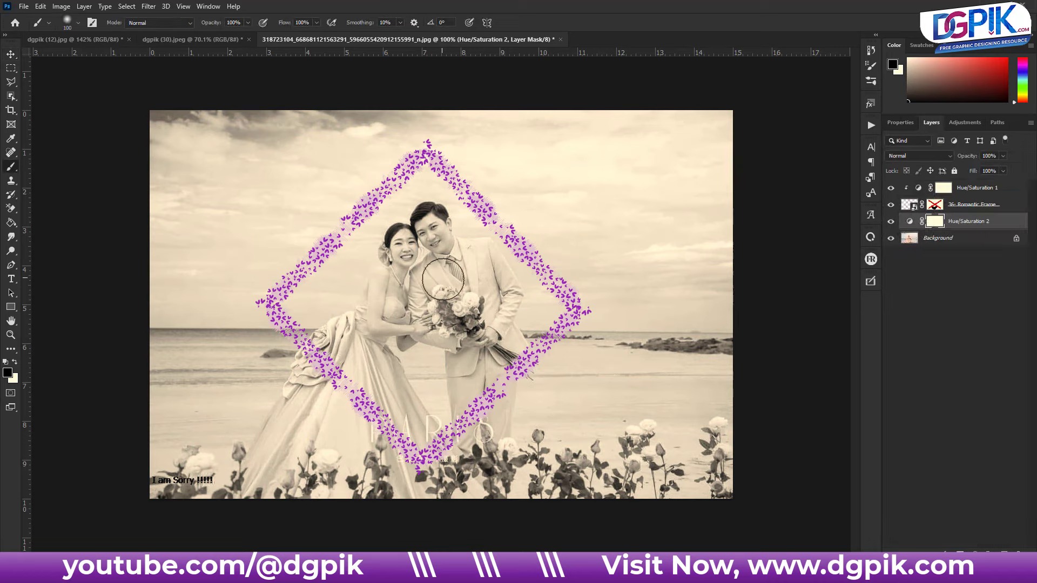
mouse_move(443, 279)
mouse_down()
mouse_move(431, 247)
mouse_move(392, 213)
mouse_move(305, 301)
mouse_move(421, 424)
mouse_move(539, 308)
mouse_move(449, 215)
mouse_move(432, 327)
mouse_move(370, 352)
mouse_move(435, 265)
mouse_up()
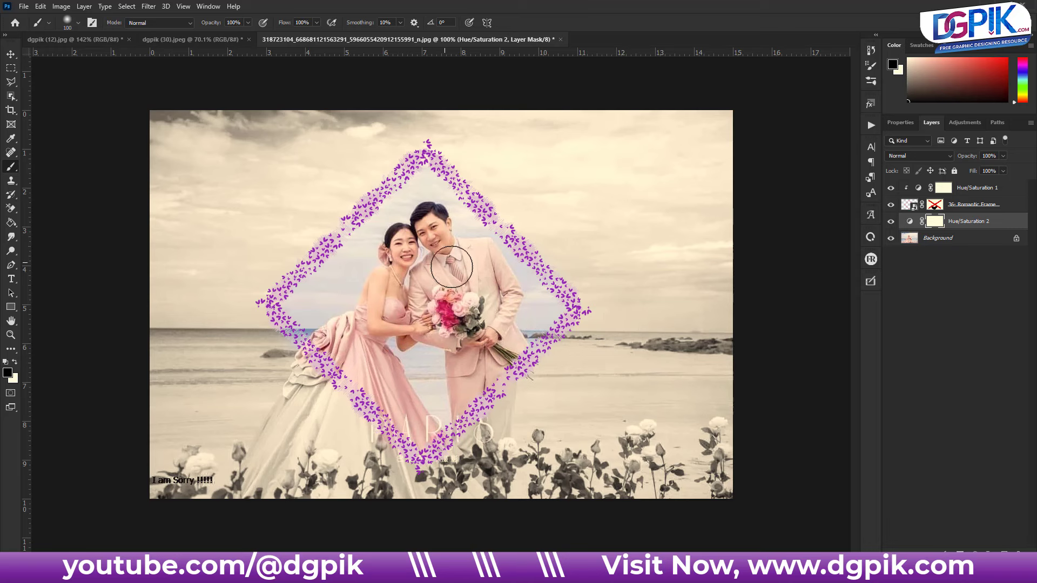
- Zoom in on the frame's upper-left edge, then switch to the 50.Romantic.Frame.Photoshop.Overlays folder in File Explorer
key(v)
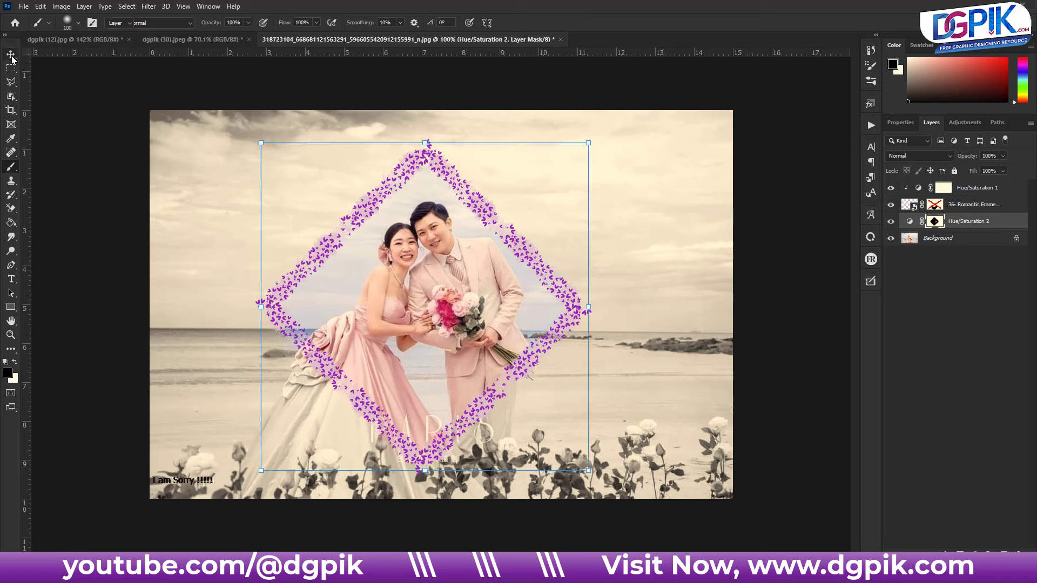
click(132, 119)
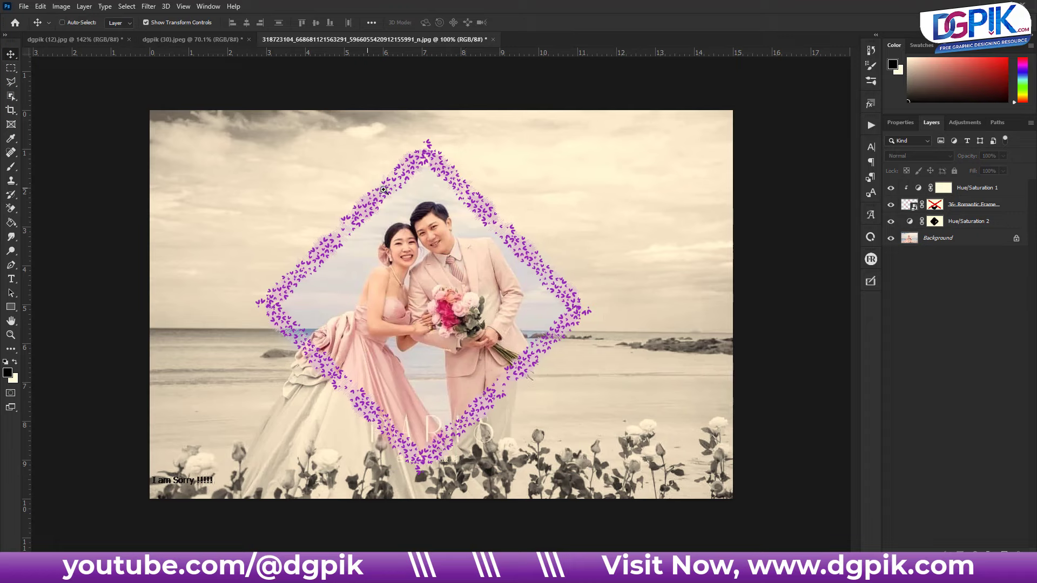
ctrl+click(368, 193)
scroll(368, 193, up, 3)
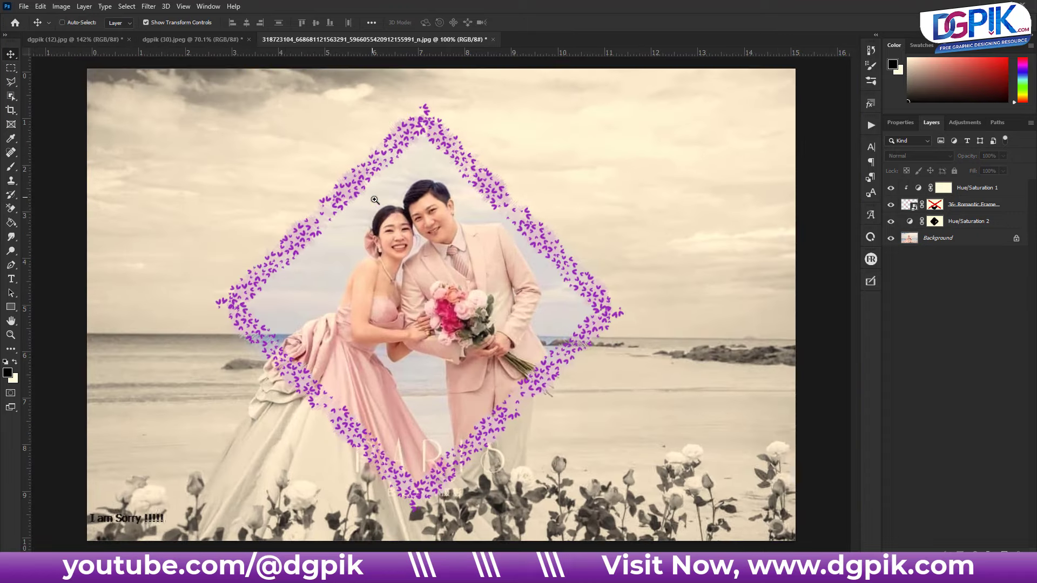
key(alt+Tab)
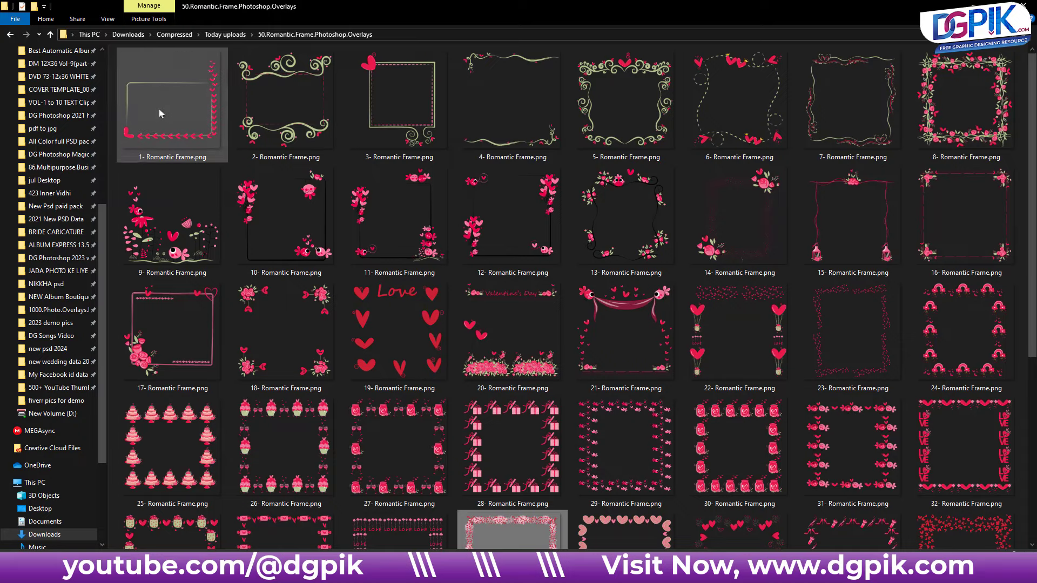
scroll(513, 335, down, 5)
key(ctrl+a)
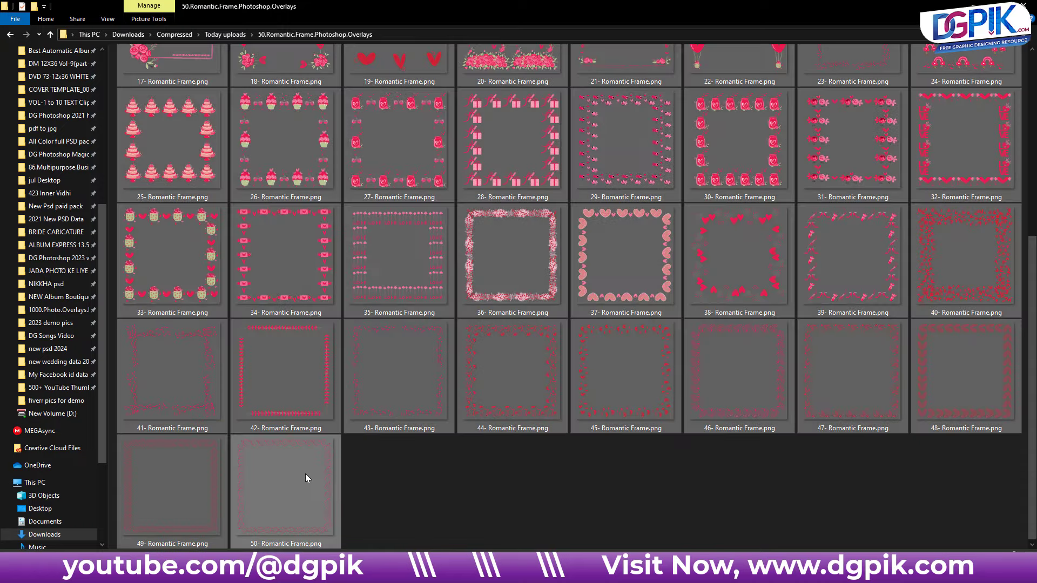
click(486, 490)
scroll(486, 491, up, 5)
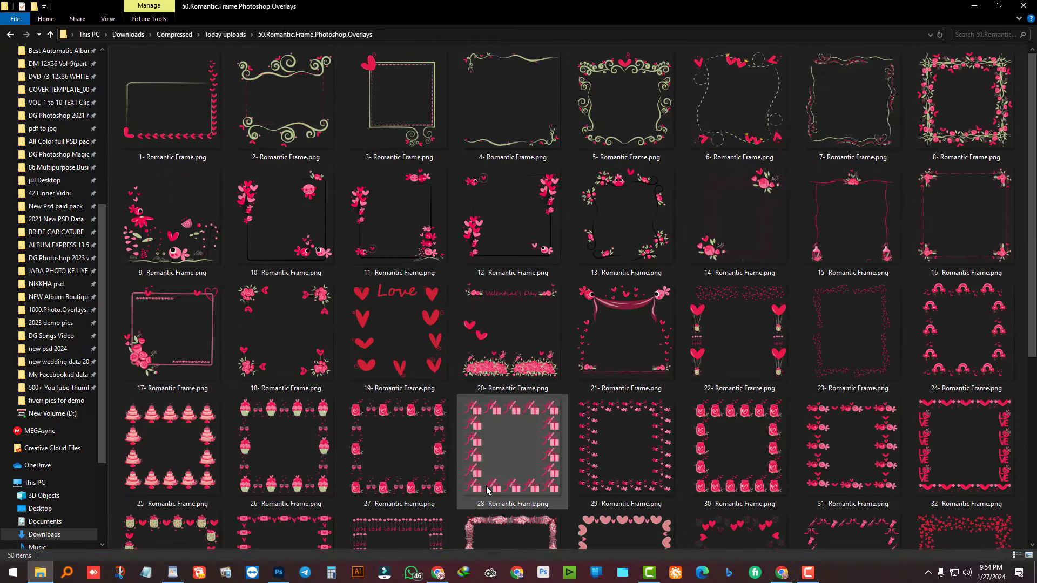